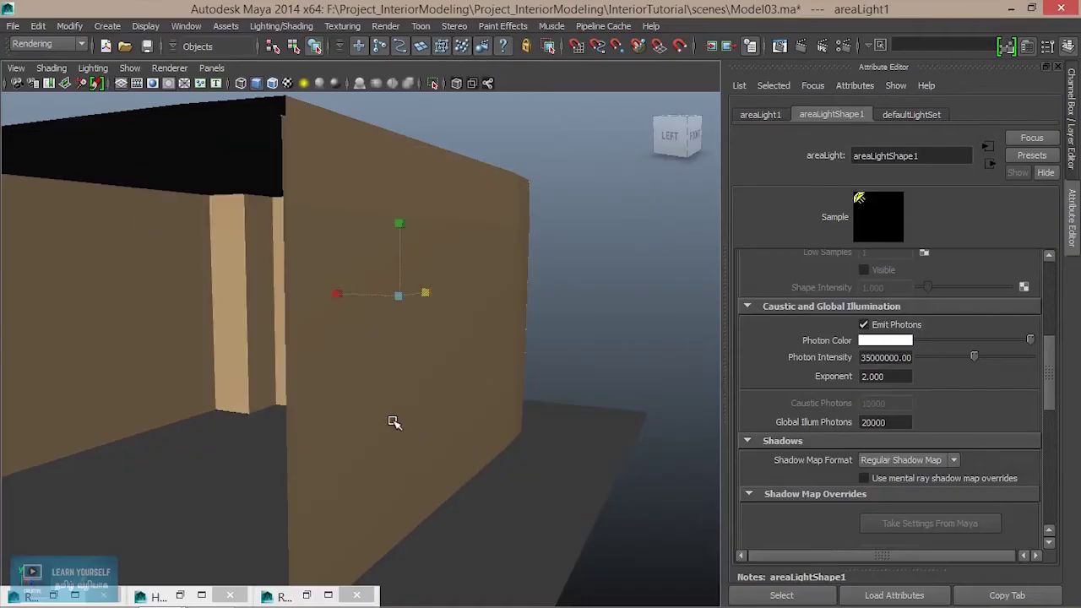
Face the window wall head-on and select the floor object Temp01:polySurface2.
{"action": "left_click_drag", "start_coordinate": [459, 388], "coordinate": [244, 352], "text": "alt"}
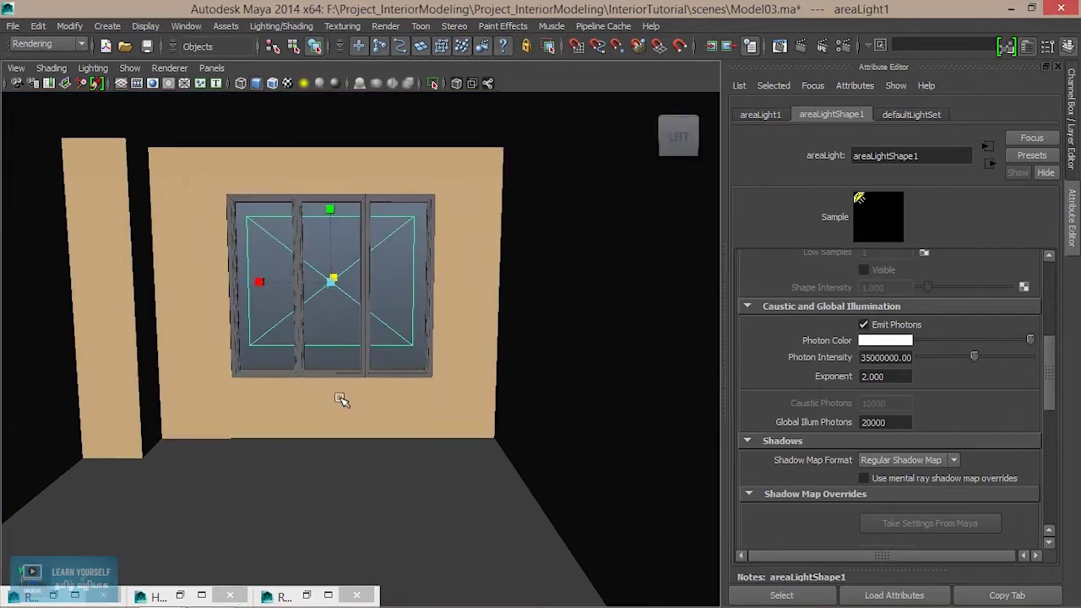
{"action": "middle_click_drag", "start_coordinate": [342, 403], "coordinate": [399, 293], "text": "alt"}
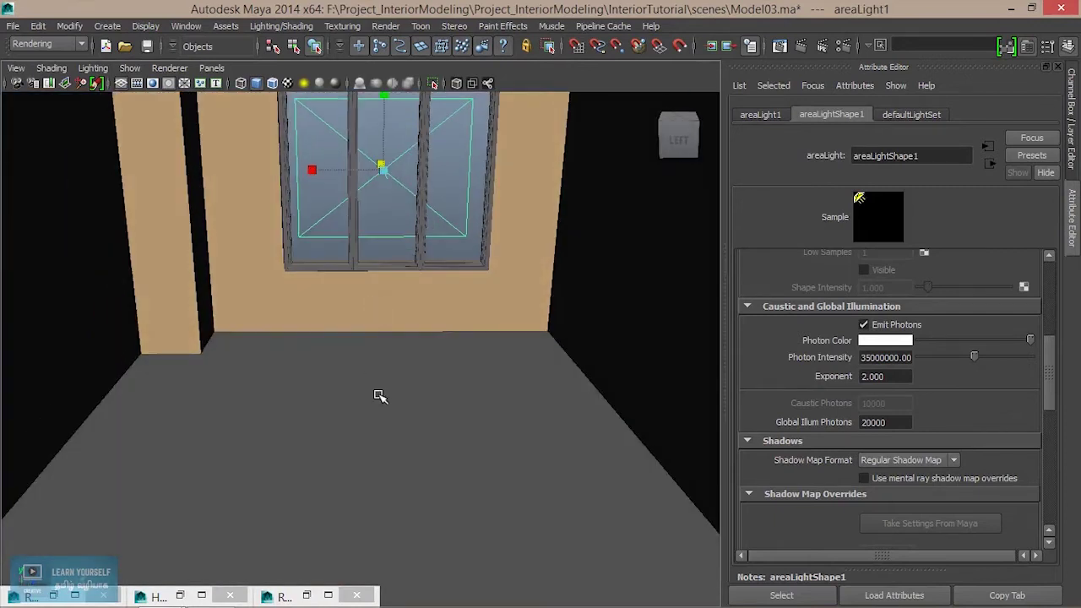
{"action": "left_click", "coordinate": [376, 404]}
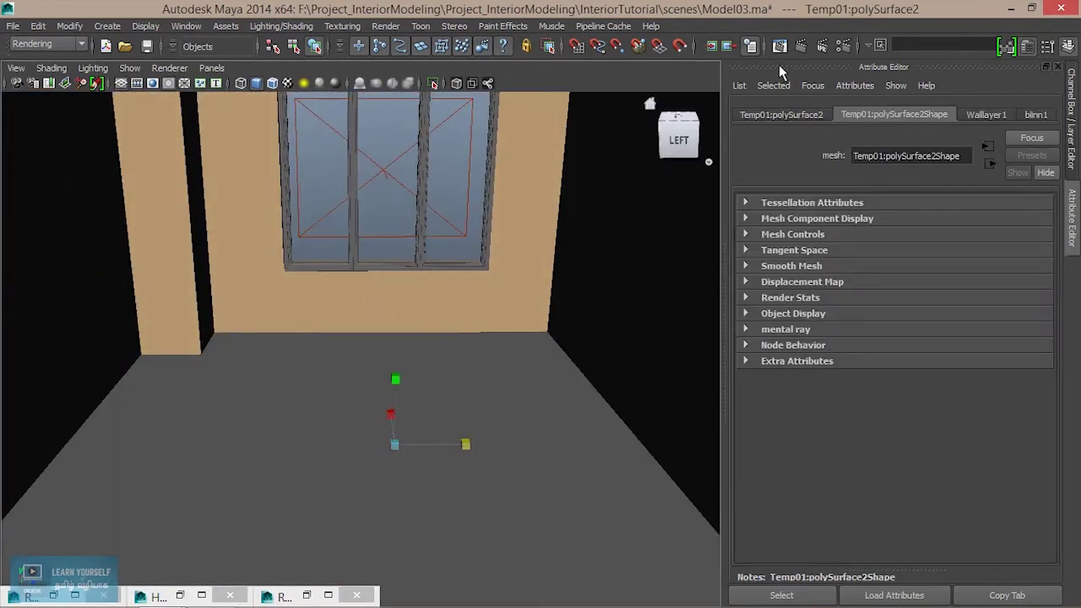
Make a mental ray test render of the room, then frame more floor and show blinn1's attributes.
{"action": "left_click", "coordinate": [778, 45]}
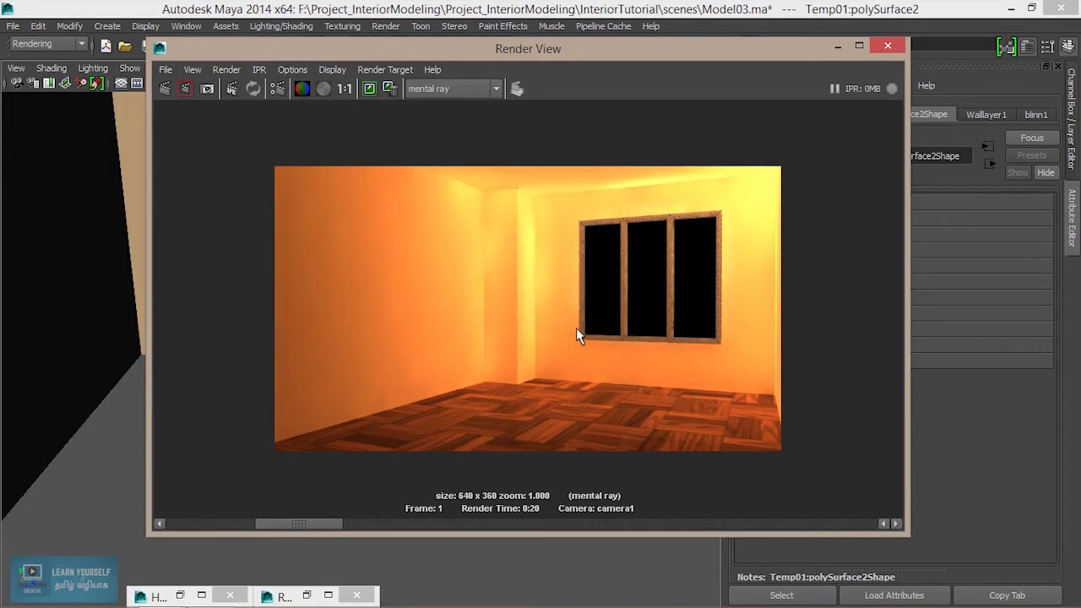
{"action": "left_click", "coordinate": [837, 46]}
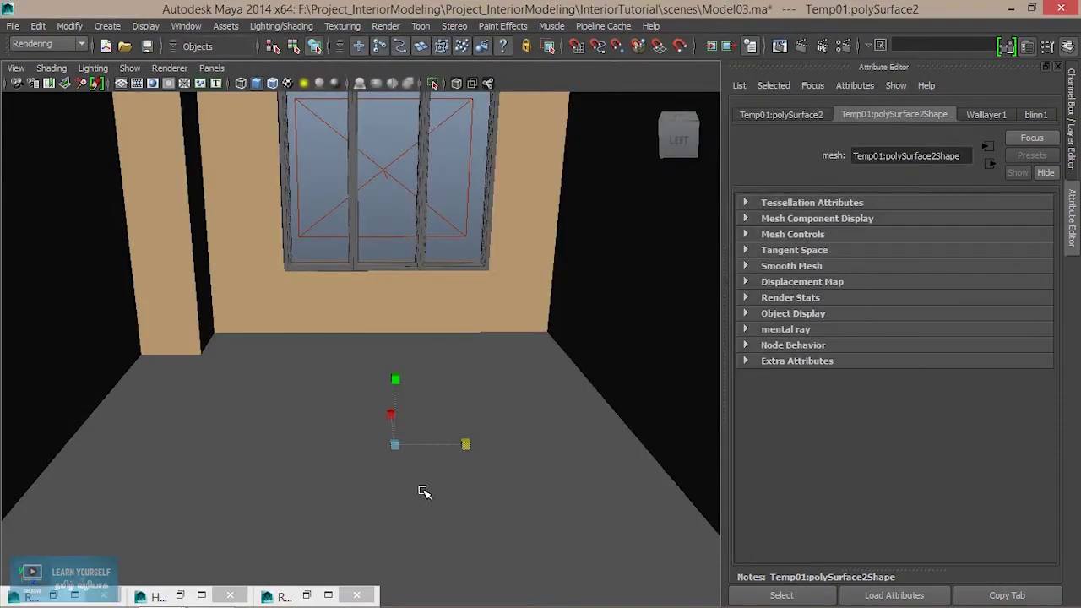
{"action": "middle_click_drag", "start_coordinate": [521, 512], "coordinate": [524, 439], "text": "alt"}
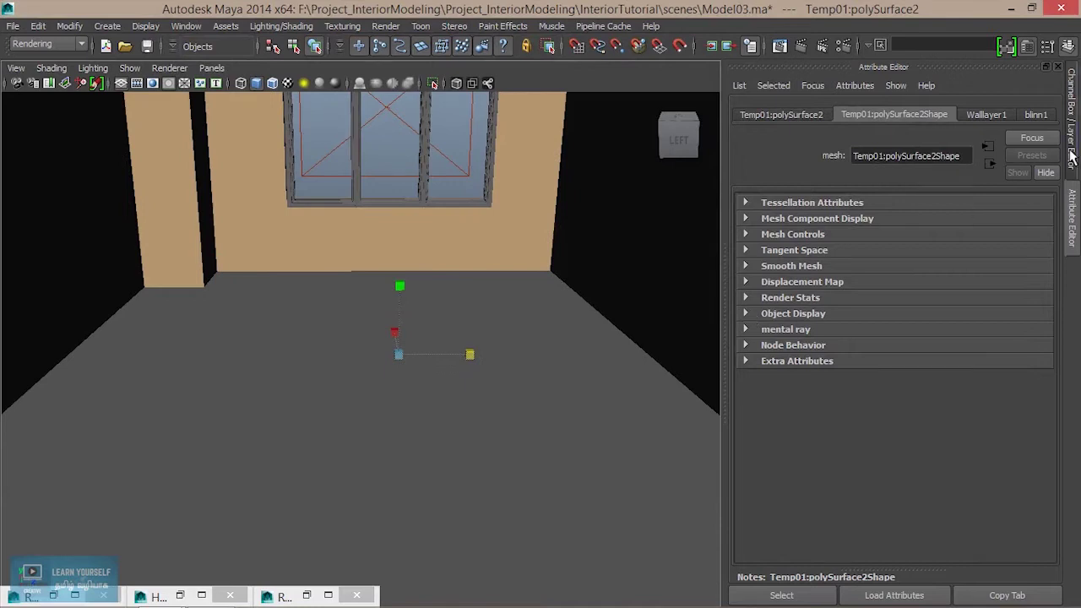
{"action": "left_click", "coordinate": [1036, 115]}
Expand blinn1's mental ray Photon Attributes and turn off Derive From Maya.
{"action": "scroll", "coordinate": [938, 385], "scroll_direction": "down", "scroll_amount": 1}
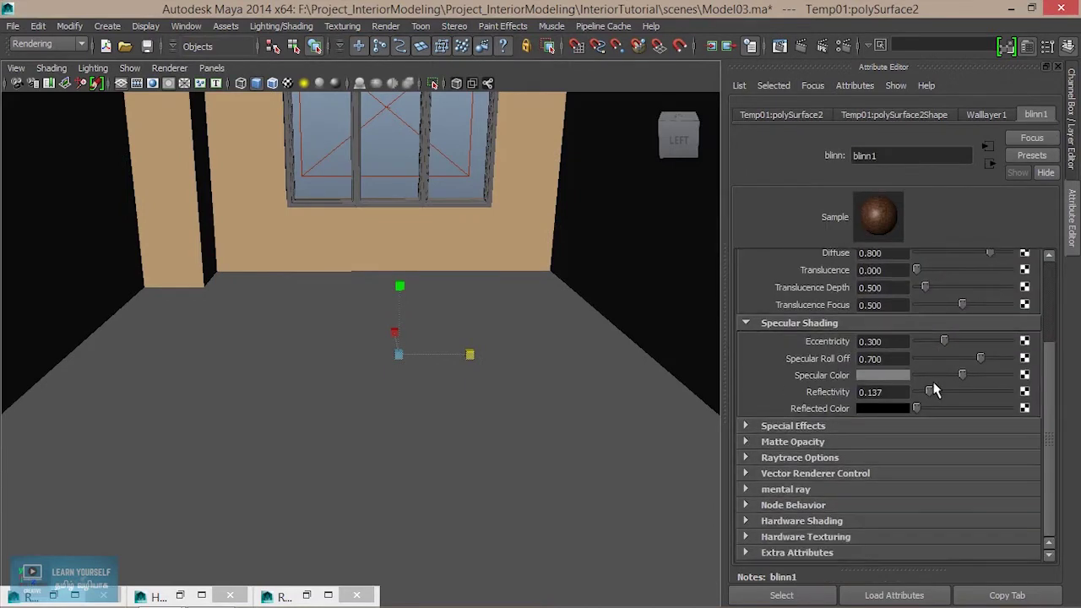
{"action": "left_click", "coordinate": [804, 486]}
{"action": "scroll", "coordinate": [869, 464], "scroll_direction": "down", "scroll_amount": 3}
{"action": "scroll", "coordinate": [870, 464], "scroll_direction": "down", "scroll_amount": 1}
{"action": "scroll", "coordinate": [873, 467], "scroll_direction": "down", "scroll_amount": 3}
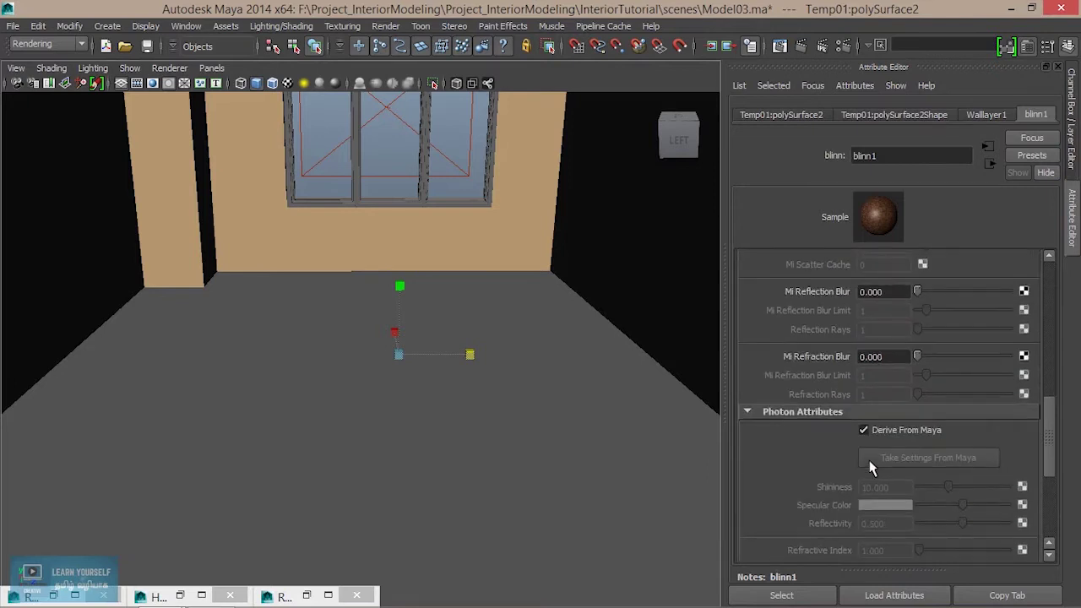
{"action": "scroll", "coordinate": [872, 467], "scroll_direction": "down", "scroll_amount": 1}
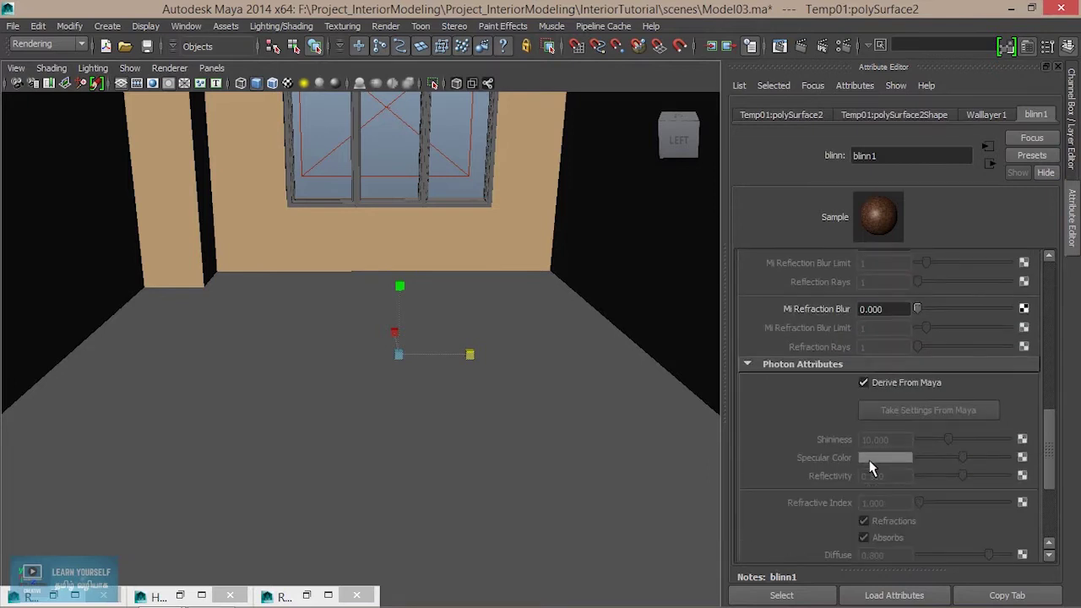
{"action": "left_click", "coordinate": [885, 383]}
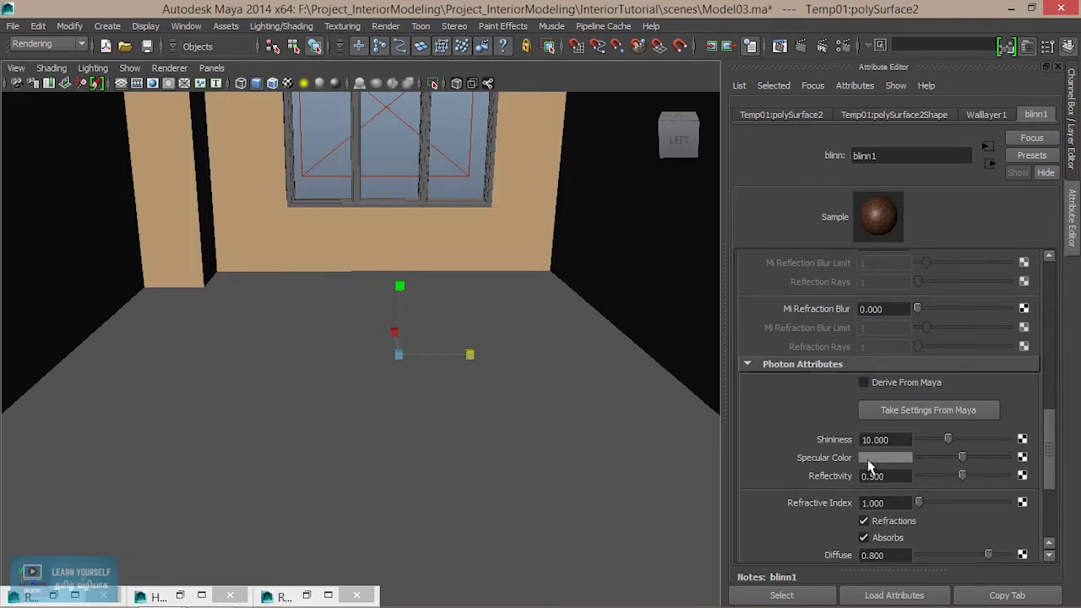
Take the photon settings from the Maya material, giving a dark brown photon Specular Color.
{"action": "left_click", "coordinate": [926, 411]}
{"action": "scroll", "coordinate": [872, 472], "scroll_direction": "up", "scroll_amount": 5}
{"action": "scroll", "coordinate": [869, 441], "scroll_direction": "down", "scroll_amount": 3}
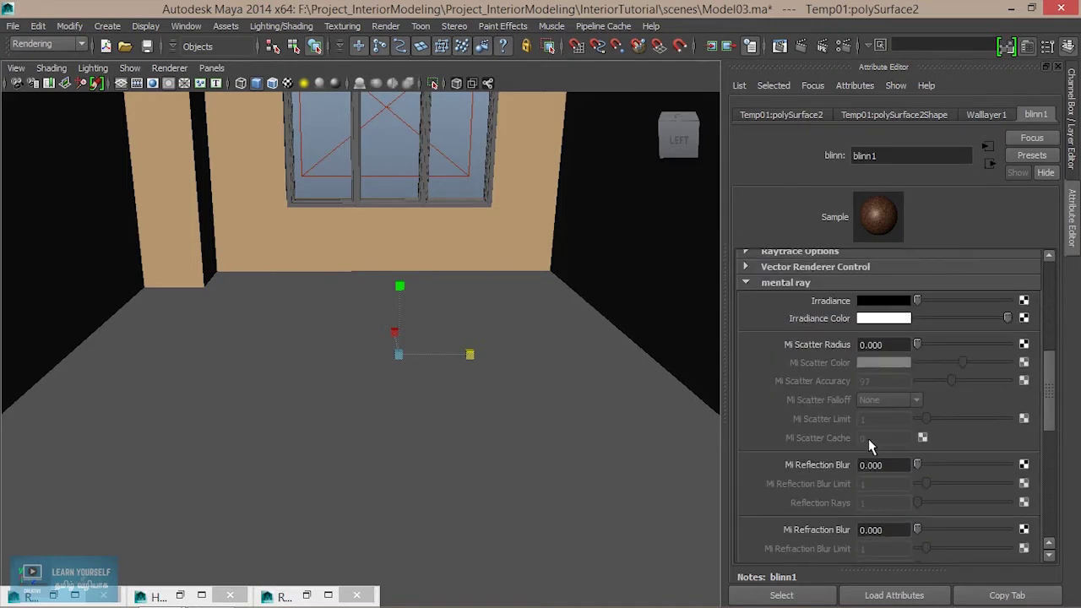
{"action": "scroll", "coordinate": [869, 441], "scroll_direction": "down", "scroll_amount": 3}
{"action": "scroll", "coordinate": [870, 443], "scroll_direction": "down", "scroll_amount": 1}
{"action": "scroll", "coordinate": [907, 463], "scroll_direction": "down", "scroll_amount": 2}
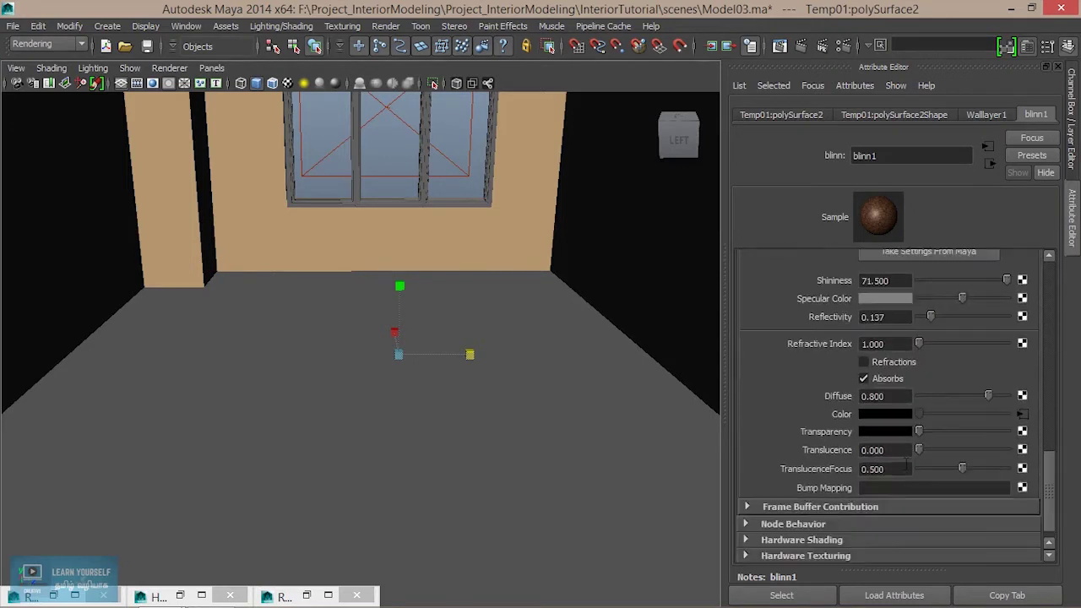
{"action": "scroll", "coordinate": [906, 464], "scroll_direction": "up", "scroll_amount": 3}
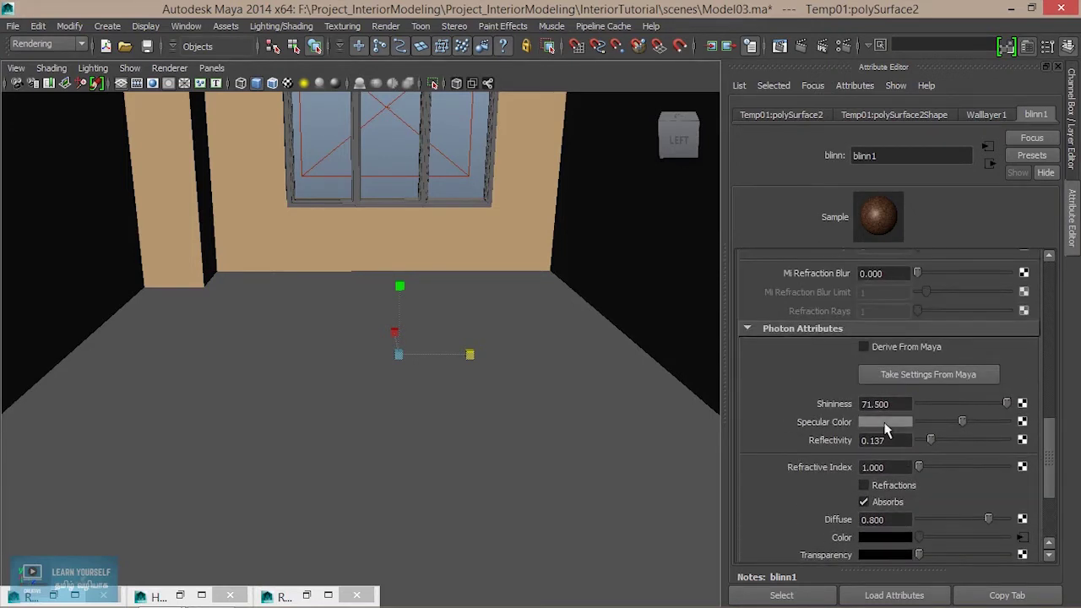
{"action": "left_click", "coordinate": [886, 423]}
Set blinn1's photon Specular Color to a near-white pale peach (H 24.444, S 0.096, V 1.000).
{"action": "left_click", "coordinate": [894, 422]}
{"action": "left_click", "coordinate": [878, 208]}
{"action": "left_click", "coordinate": [888, 420]}
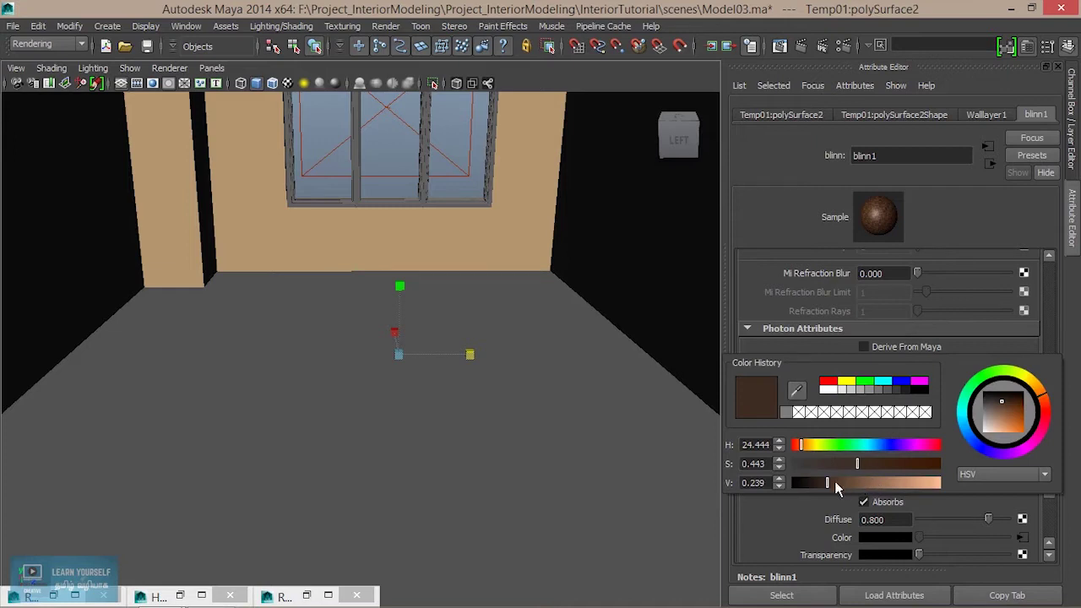
{"action": "left_click_drag", "start_coordinate": [831, 482], "coordinate": [932, 483]}
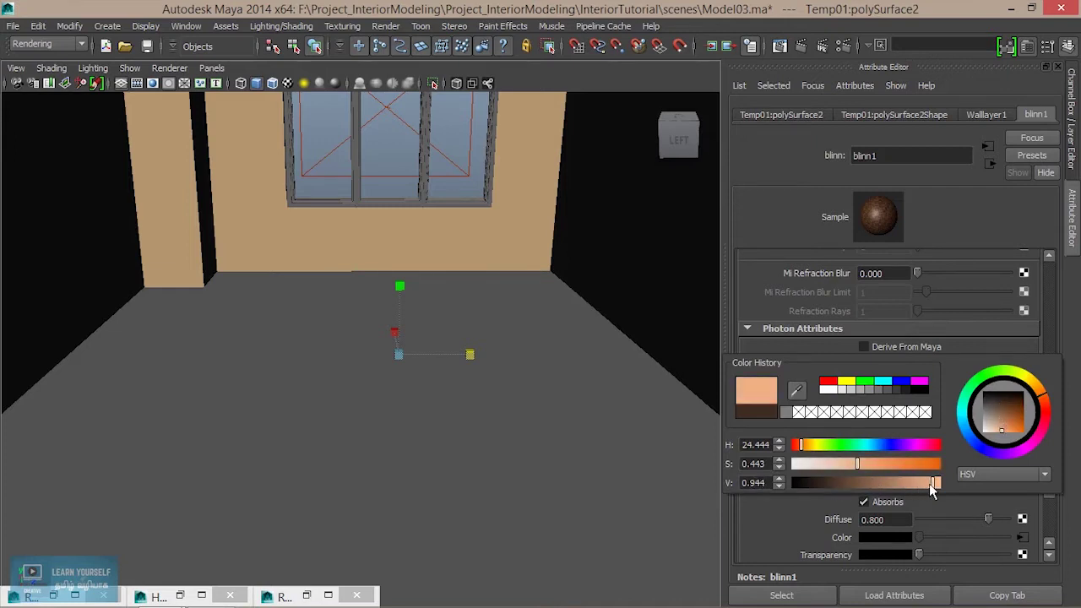
{"action": "left_click_drag", "start_coordinate": [857, 464], "coordinate": [814, 465]}
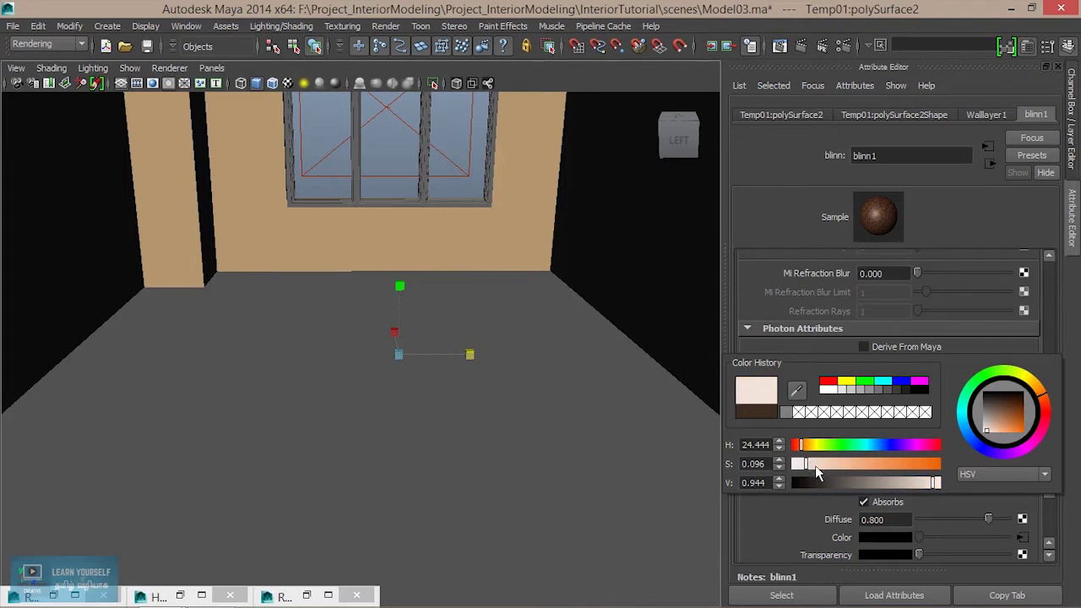
{"action": "left_click_drag", "start_coordinate": [934, 484], "coordinate": [942, 483]}
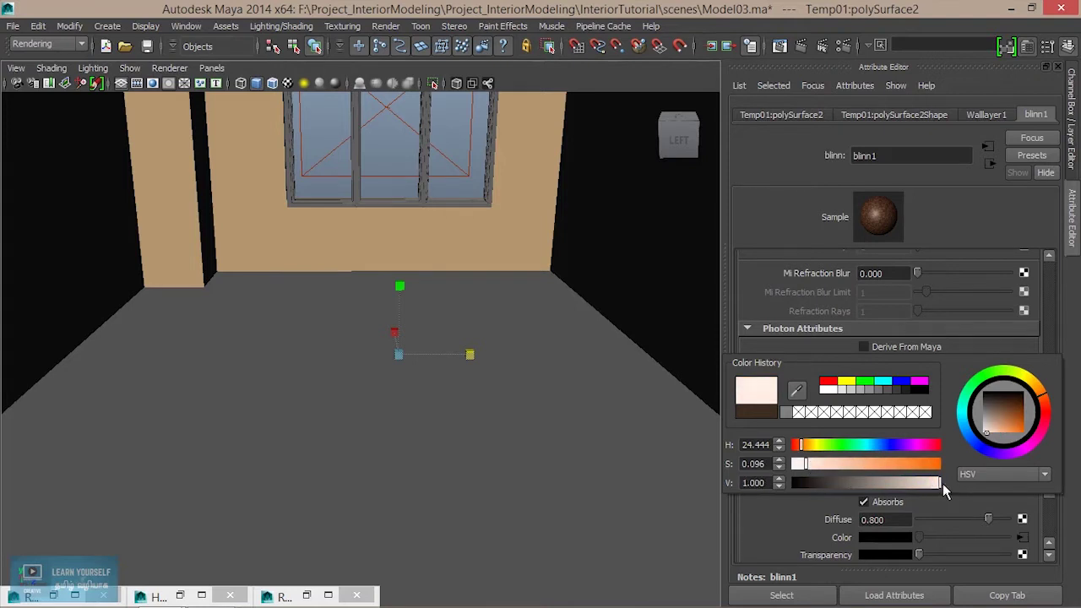
Redo the mental ray render with the new floor photon settings and zoom in to compare.
{"action": "left_click", "coordinate": [778, 48]}
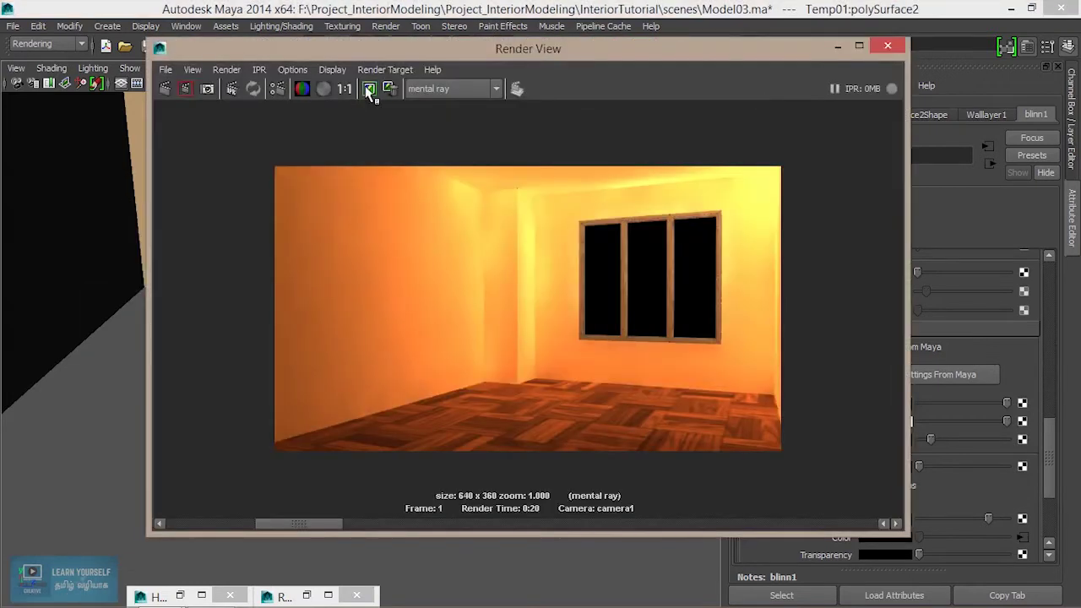
{"action": "left_click", "coordinate": [166, 95]}
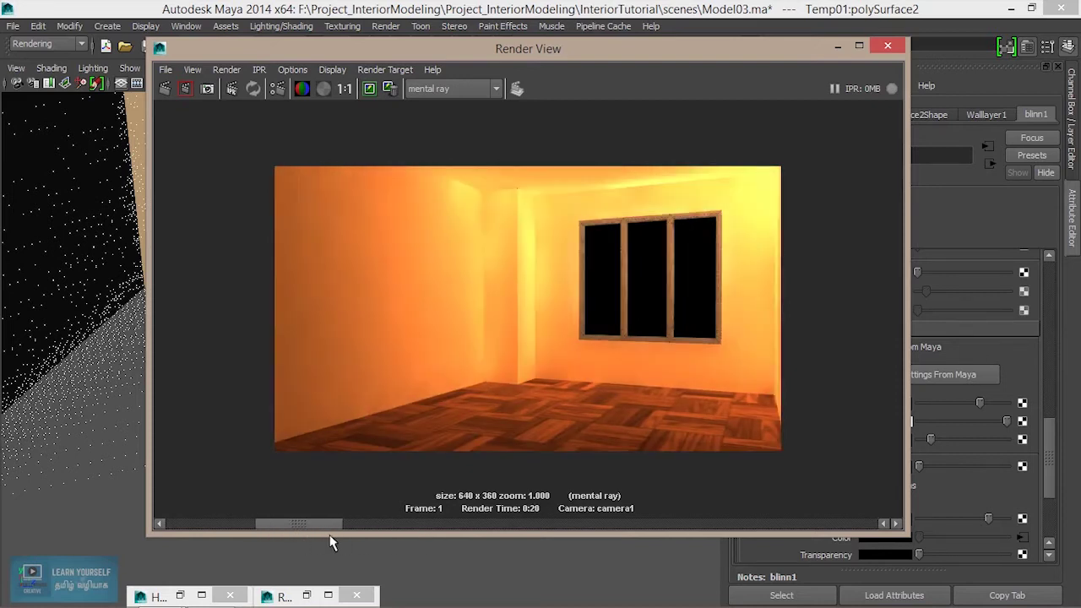
{"action": "mouse_move", "coordinate": [333, 524]}
{"action": "left_mouse_down"}
{"action": "mouse_move", "coordinate": [234, 526]}
{"action": "mouse_move", "coordinate": [327, 532]}
{"action": "left_mouse_up"}
{"action": "scroll", "coordinate": [336, 371], "scroll_direction": "up", "scroll_amount": 3}
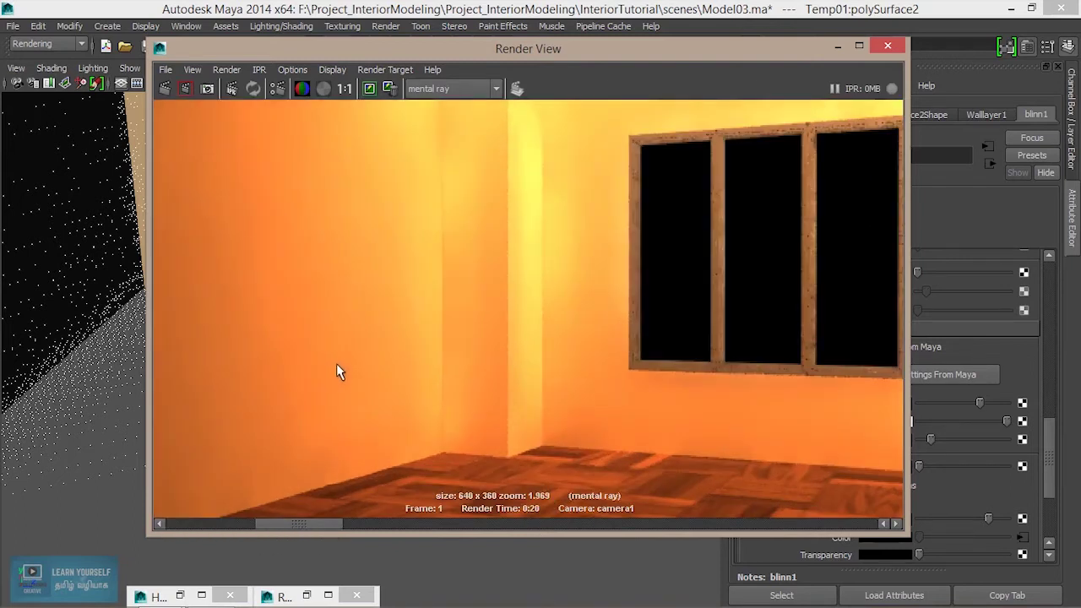
{"action": "right_click_drag", "start_coordinate": [336, 371], "coordinate": [604, 386], "text": "alt"}
{"action": "middle_click_drag", "start_coordinate": [604, 387], "coordinate": [484, 418], "text": "alt"}
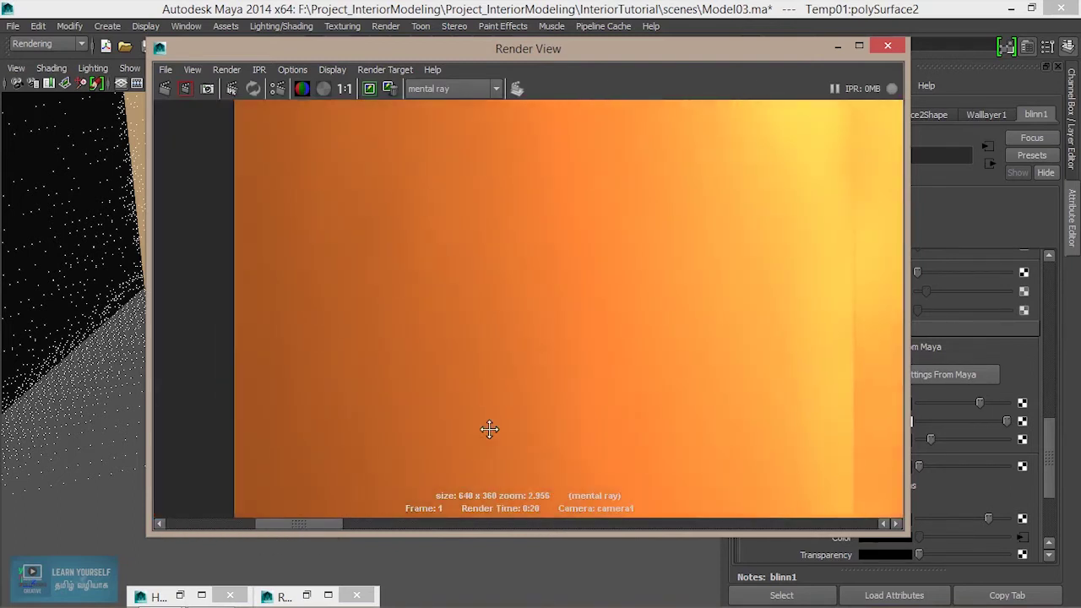
{"action": "mouse_move", "coordinate": [283, 524]}
{"action": "left_mouse_down"}
{"action": "mouse_move", "coordinate": [356, 532]}
{"action": "mouse_move", "coordinate": [237, 535]}
{"action": "left_mouse_up"}
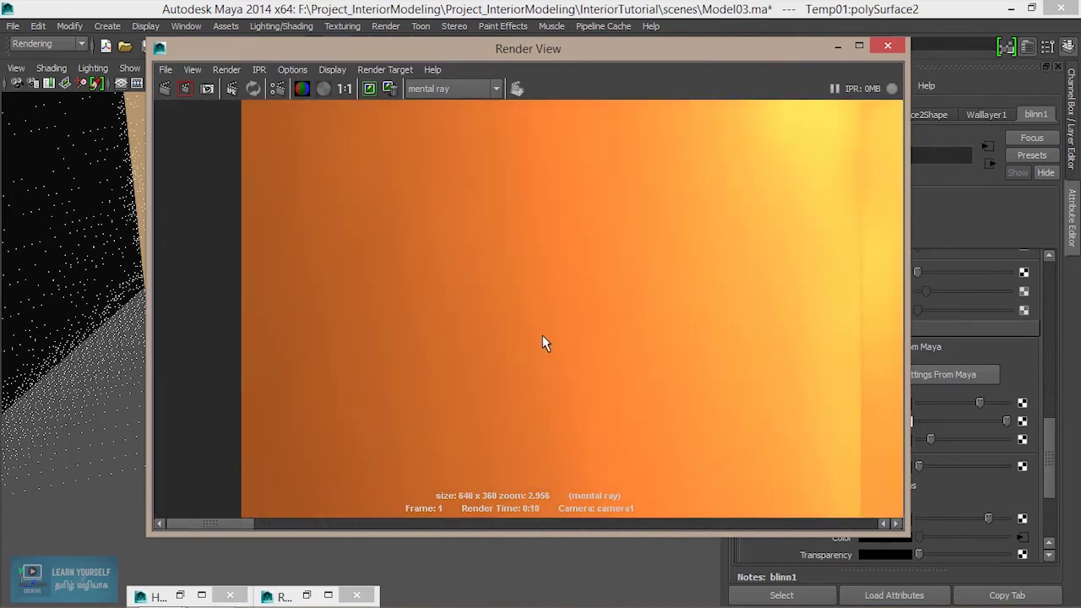
{"action": "left_click", "coordinate": [837, 46]}
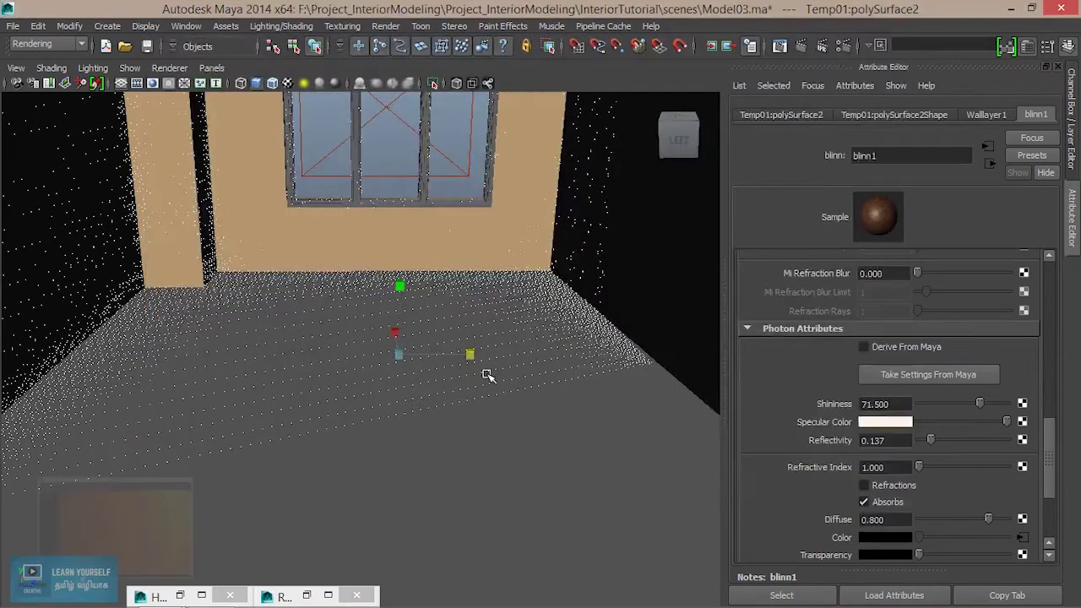
Review the Indirect Lighting render settings from an angled view of the room.
{"action": "scroll", "coordinate": [487, 375], "scroll_direction": "down", "scroll_amount": 5}
{"action": "mouse_move", "coordinate": [456, 414]}
{"action": "left_mouse_down", "text": "alt"}
{"action": "mouse_move", "coordinate": [480, 408]}
{"action": "mouse_move", "coordinate": [473, 397]}
{"action": "left_mouse_up", "text": "alt"}
{"action": "left_click", "coordinate": [841, 47]}
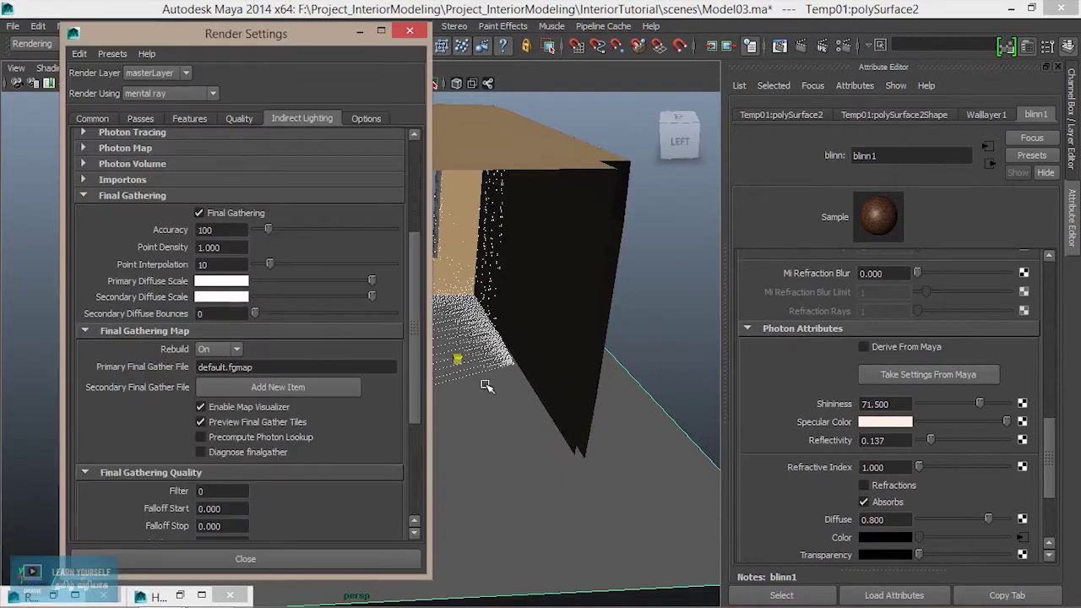
{"action": "left_click", "coordinate": [359, 30]}
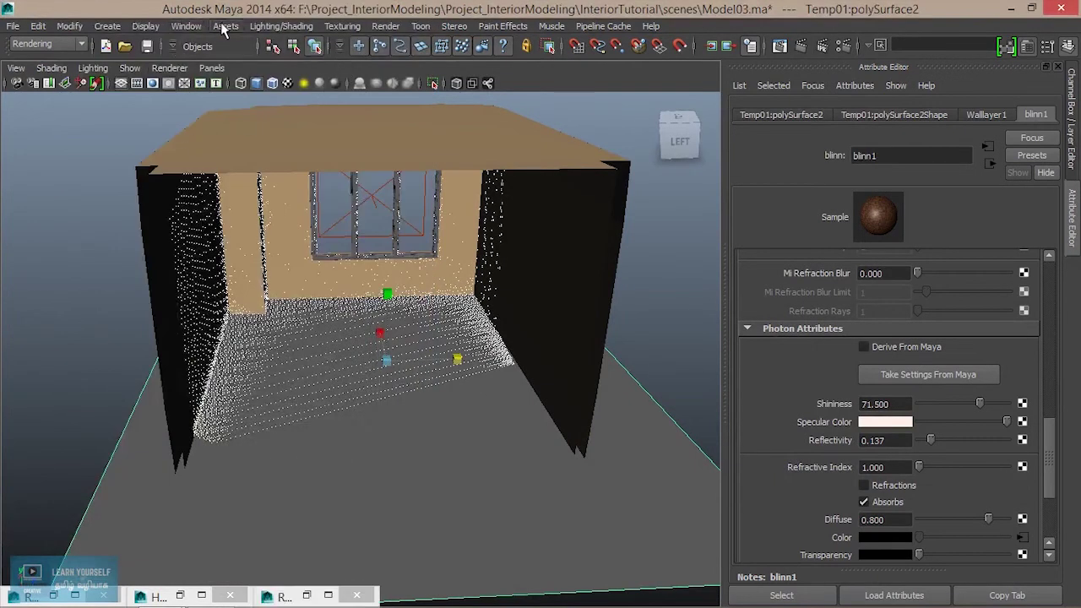
Delete the visualized final gather points in the mental ray Map Visualizer and select the wall.
{"action": "left_click", "coordinate": [186, 27]}
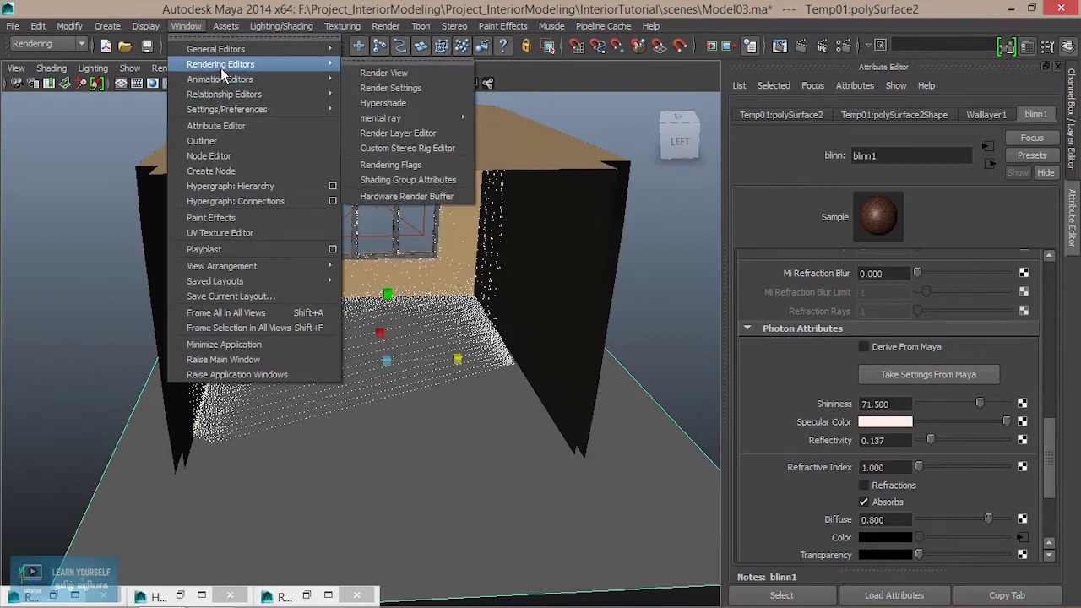
{"action": "mouse_move", "coordinate": [401, 118]}
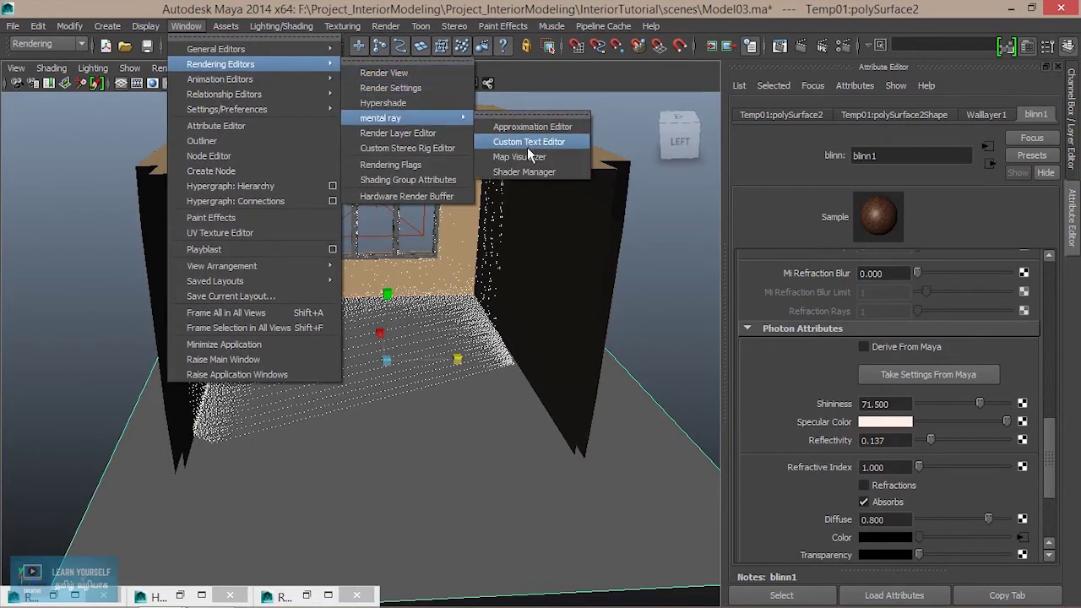
{"action": "left_click", "coordinate": [520, 158]}
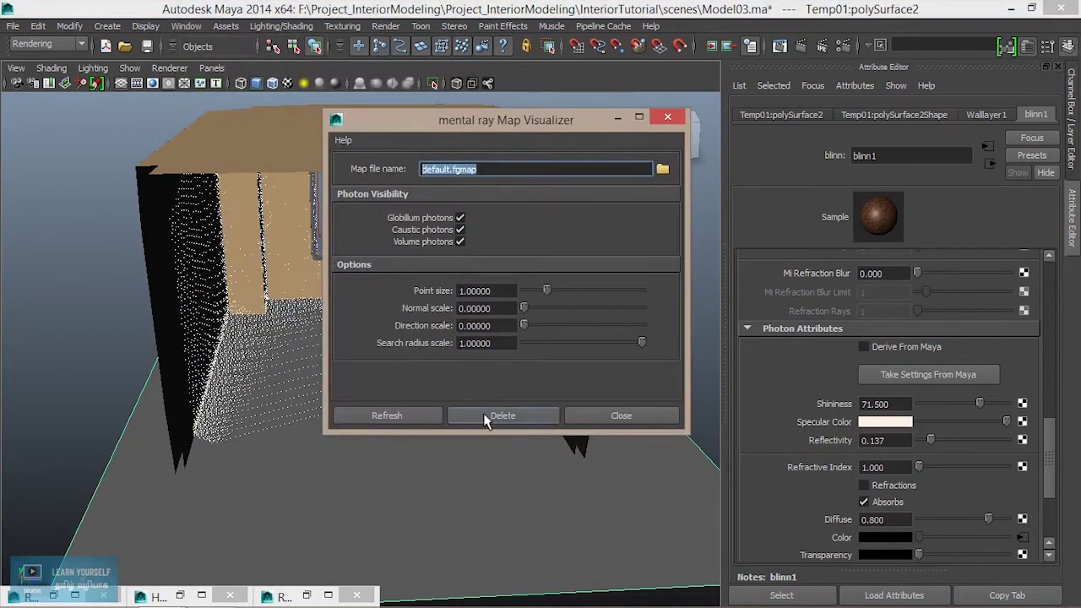
{"action": "left_click", "coordinate": [494, 414]}
{"action": "left_click_drag", "start_coordinate": [494, 411], "coordinate": [473, 369], "text": "alt"}
{"action": "scroll", "coordinate": [355, 361], "scroll_direction": "up", "scroll_amount": 2}
{"action": "scroll", "coordinate": [402, 418], "scroll_direction": "up", "scroll_amount": 2}
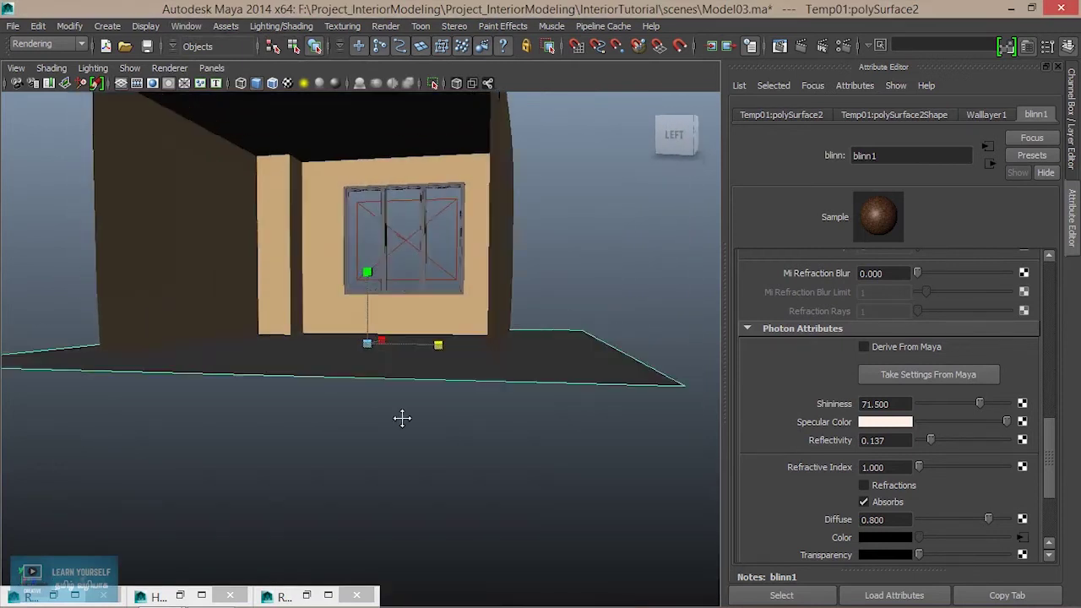
{"action": "scroll", "coordinate": [313, 369], "scroll_direction": "up", "scroll_amount": 2}
{"action": "scroll", "coordinate": [205, 338], "scroll_direction": "up", "scroll_amount": 2}
{"action": "left_click", "coordinate": [216, 340]}
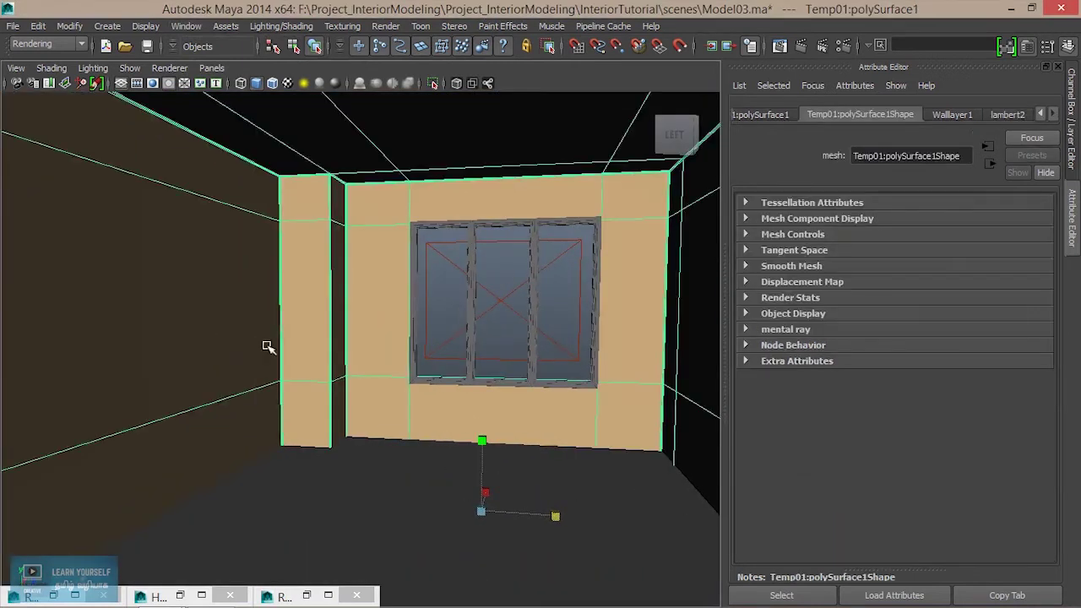
Set the lambert2 wall colour to pure white with zero saturation.
{"action": "left_click", "coordinate": [1022, 114]}
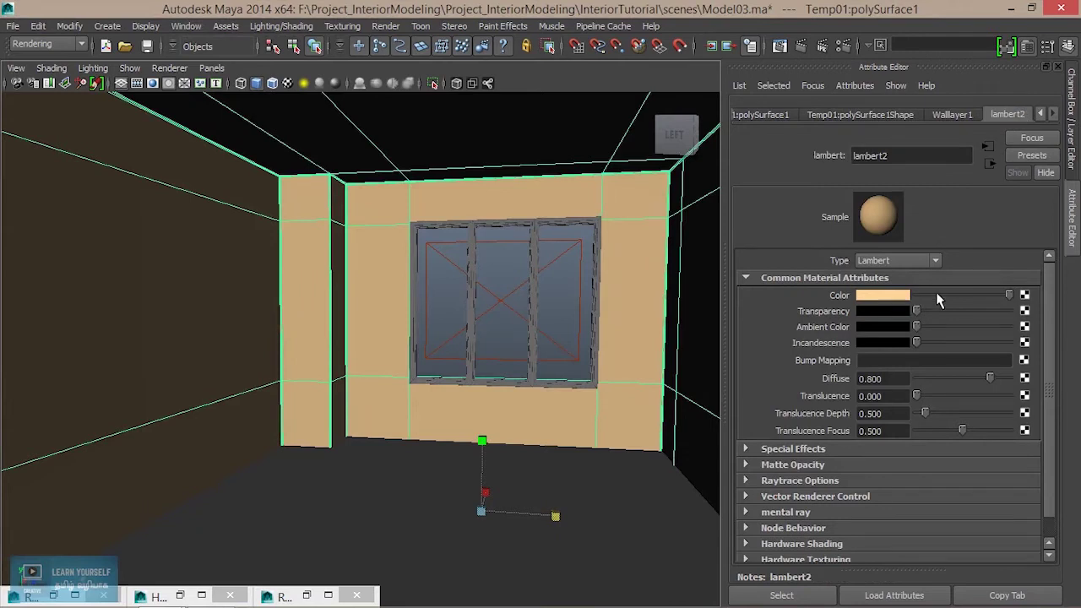
{"action": "left_click", "coordinate": [897, 300]}
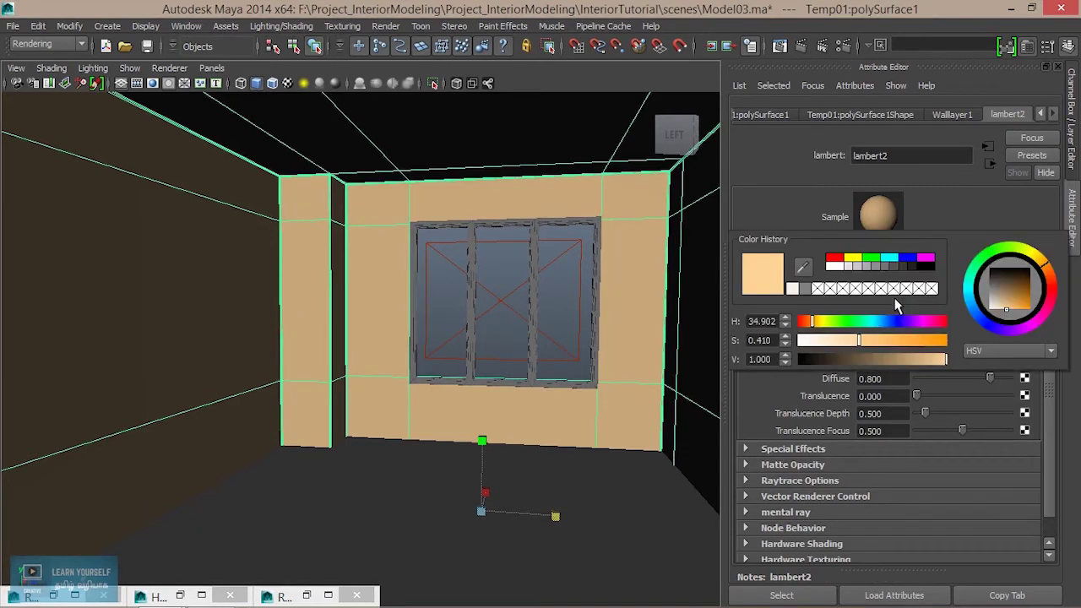
{"action": "left_click_drag", "start_coordinate": [858, 339], "coordinate": [790, 354]}
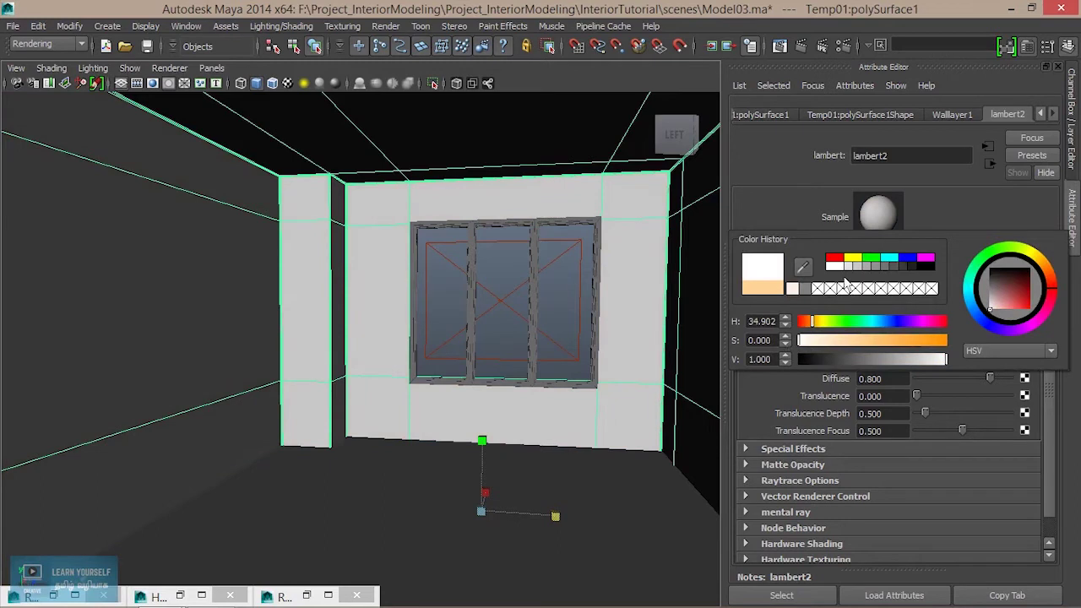
{"action": "left_click", "coordinate": [838, 266]}
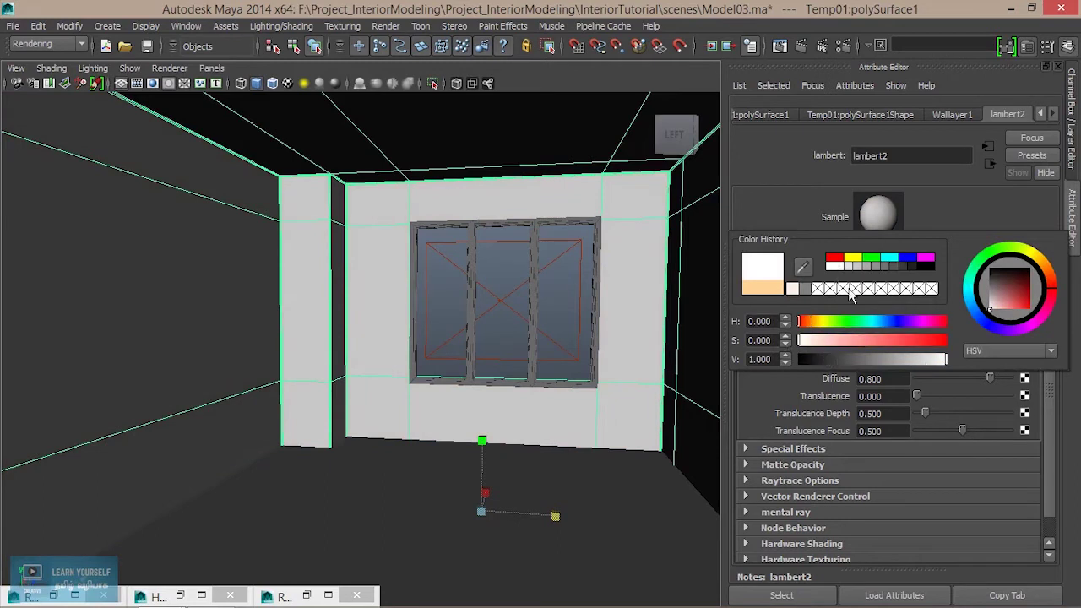
Re-render the room in mental ray to check the white walls.
{"action": "scroll", "coordinate": [651, 341], "scroll_direction": "down", "scroll_amount": 3}
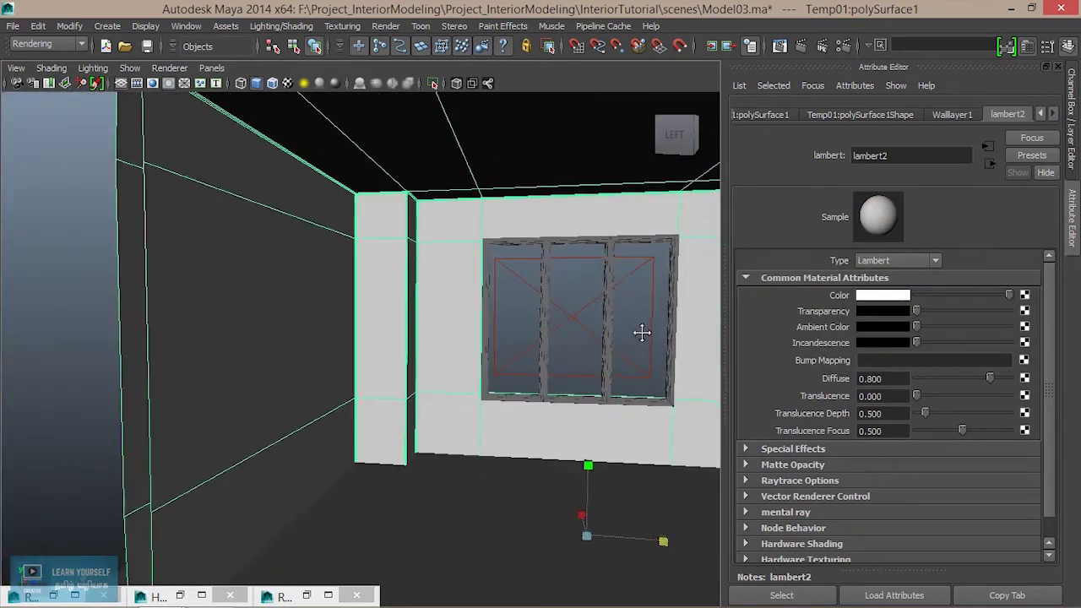
{"action": "scroll", "coordinate": [598, 321], "scroll_direction": "down", "scroll_amount": 3}
{"action": "left_click_drag", "start_coordinate": [598, 321], "coordinate": [535, 332], "text": "alt"}
{"action": "left_click", "coordinate": [779, 46]}
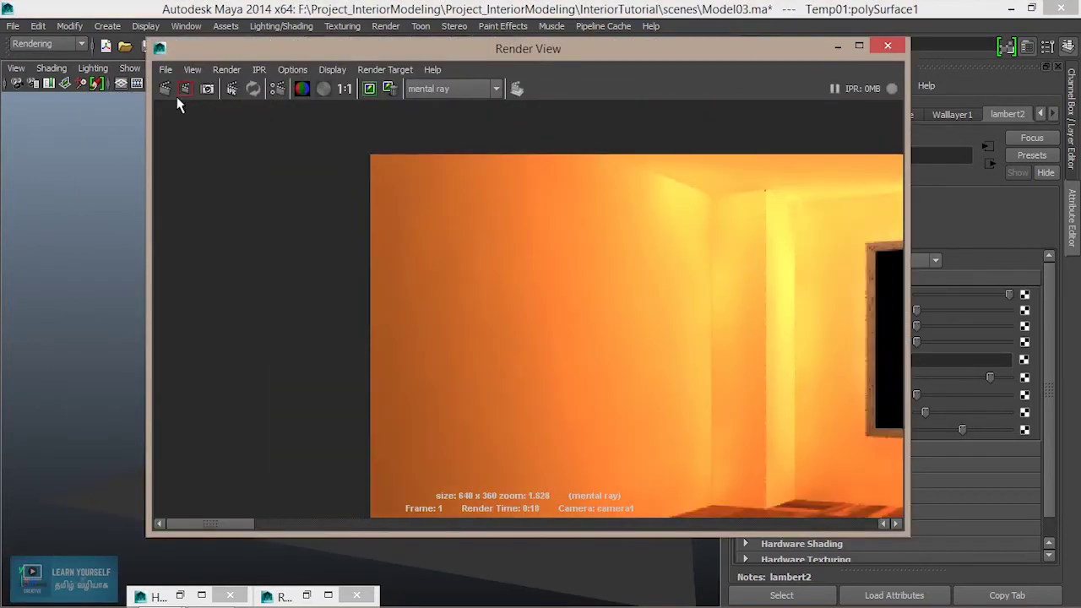
{"action": "left_click", "coordinate": [165, 90]}
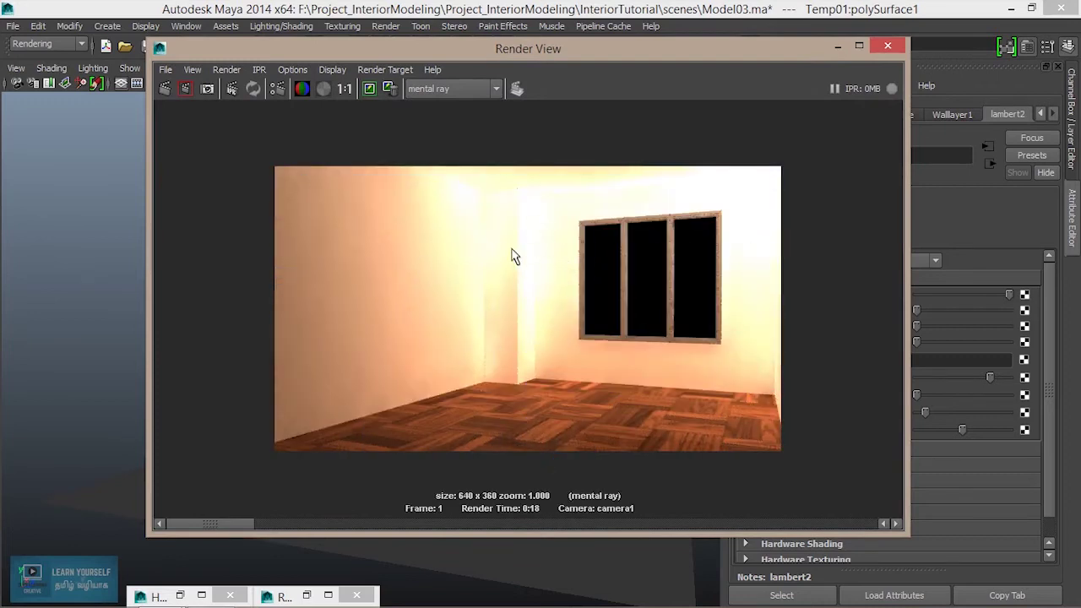
{"action": "left_click", "coordinate": [836, 46]}
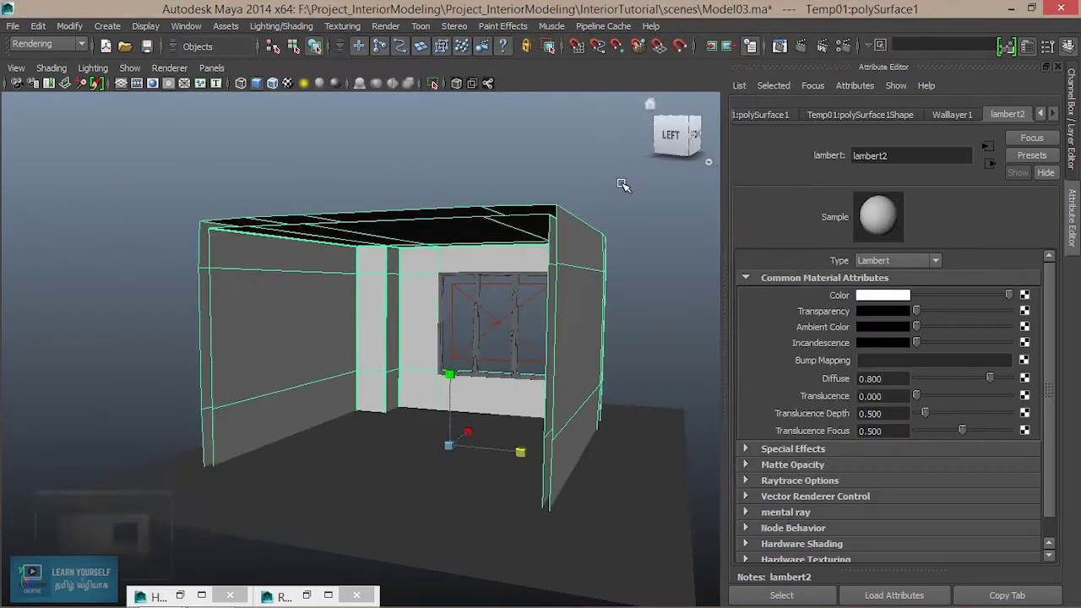
Review the area light's Photon Intensity value, checking the floor and walls in between.
{"action": "left_click", "coordinate": [506, 322]}
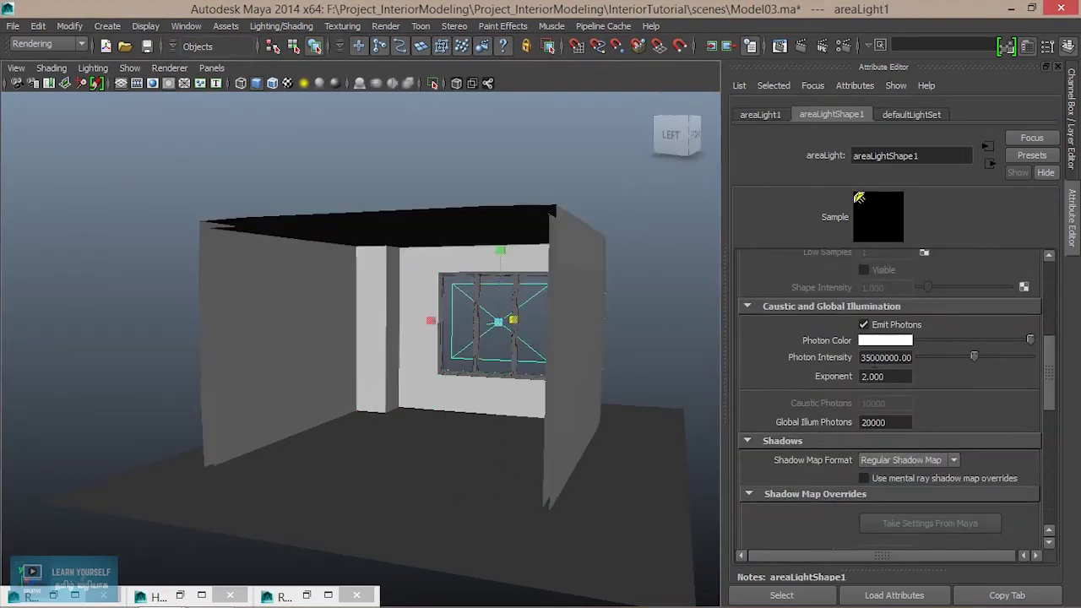
{"action": "double_click", "coordinate": [862, 357]}
{"action": "type", "text": "25000000"}
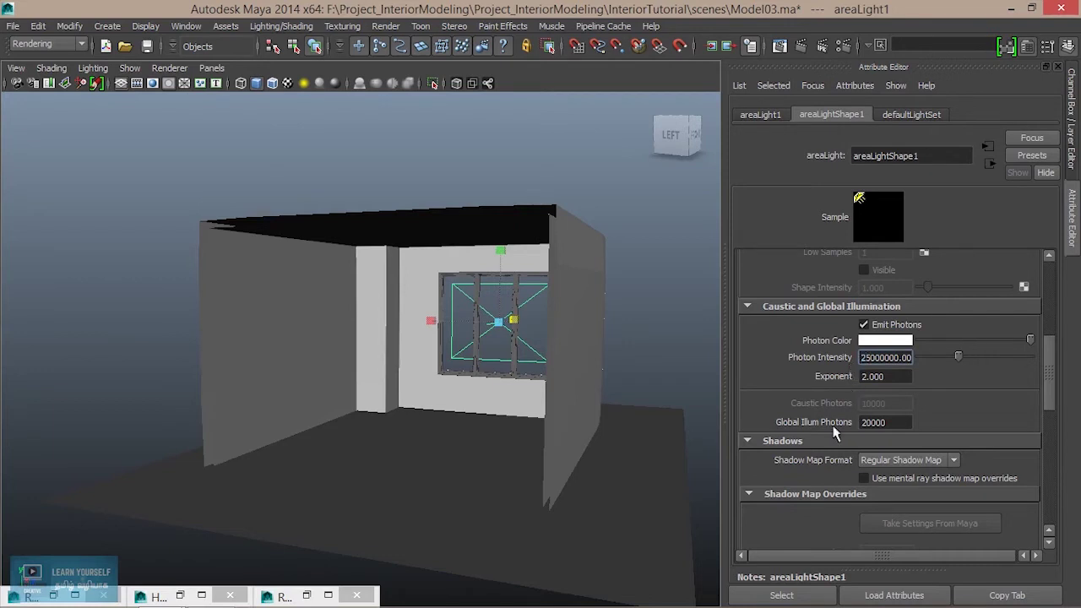
{"action": "left_click", "coordinate": [456, 482]}
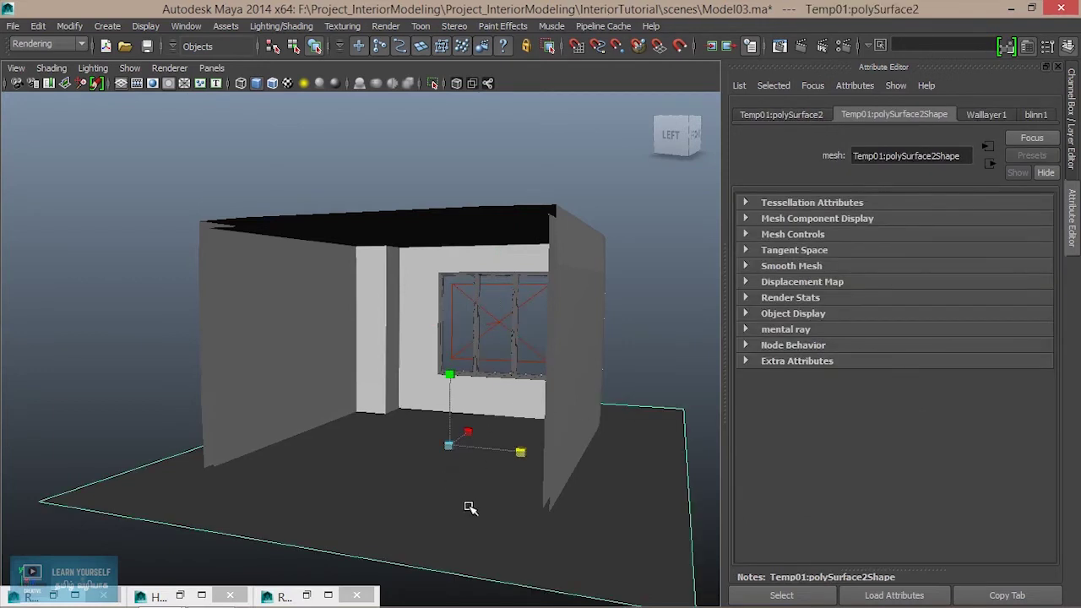
{"action": "left_click", "coordinate": [1035, 115]}
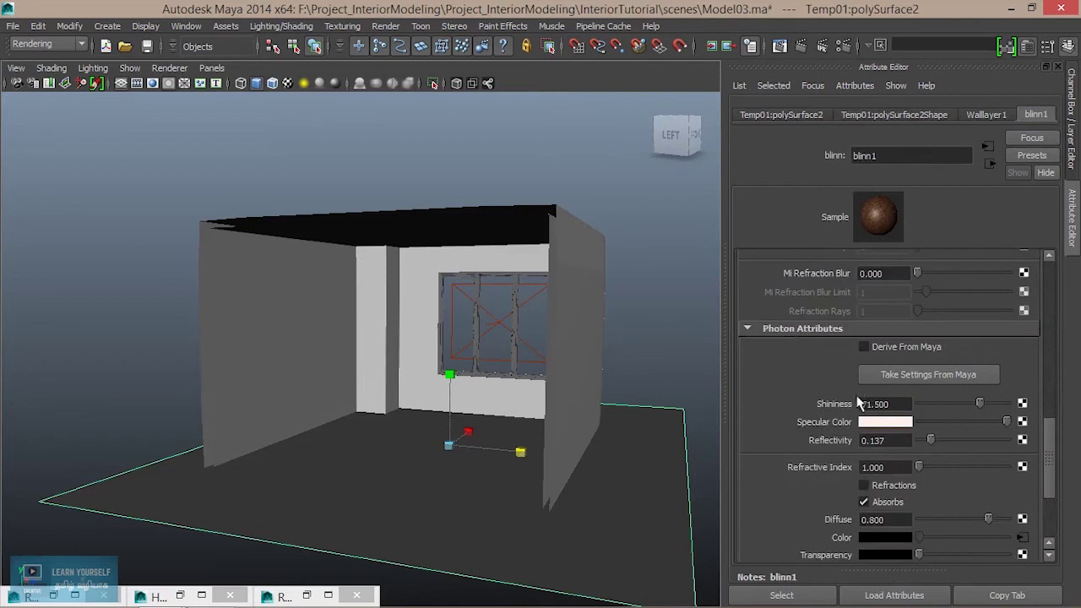
{"action": "scroll", "coordinate": [900, 453], "scroll_direction": "down", "scroll_amount": 2}
{"action": "scroll", "coordinate": [912, 466], "scroll_direction": "down", "scroll_amount": 1}
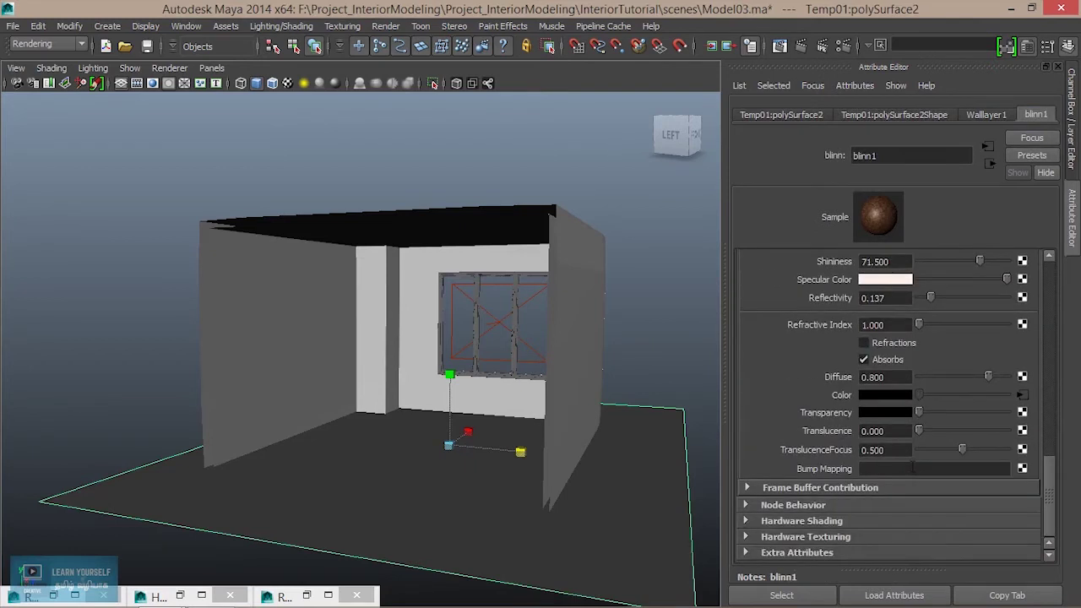
{"action": "scroll", "coordinate": [913, 468], "scroll_direction": "up", "scroll_amount": 2}
{"action": "left_click", "coordinate": [548, 490]}
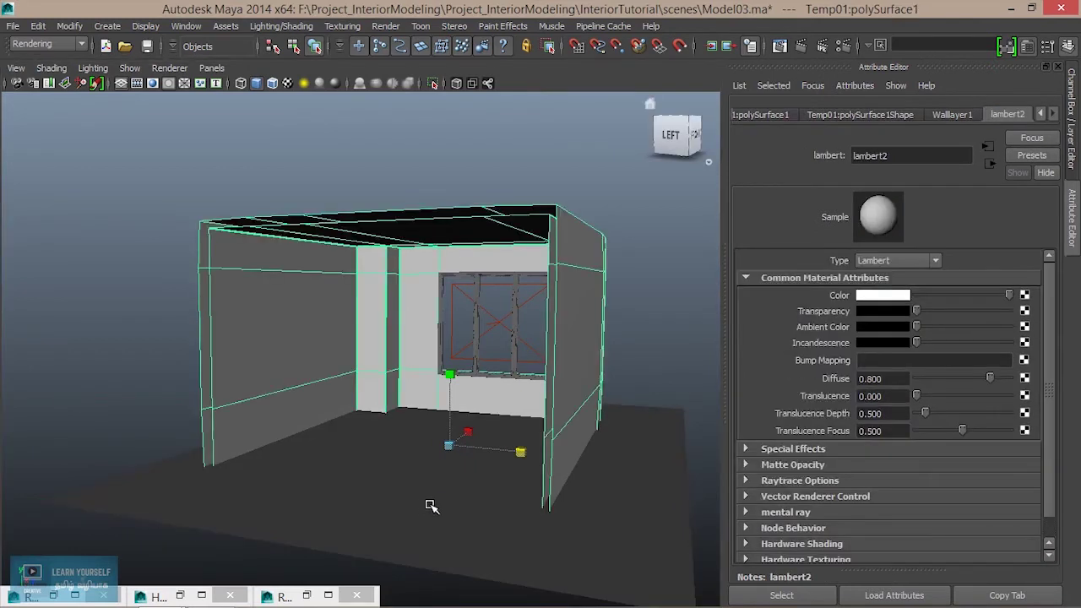
{"action": "left_click", "coordinate": [505, 323]}
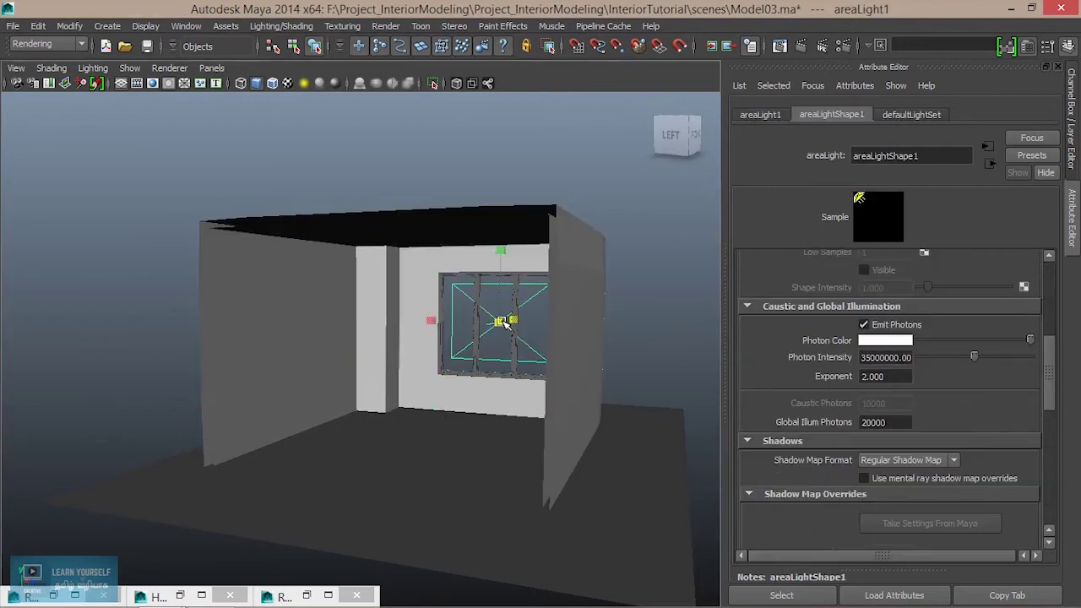
{"action": "left_click", "coordinate": [863, 358]}
Set blinn1's photon Specular Color to pure white with saturation 0.
{"action": "left_click", "coordinate": [453, 480]}
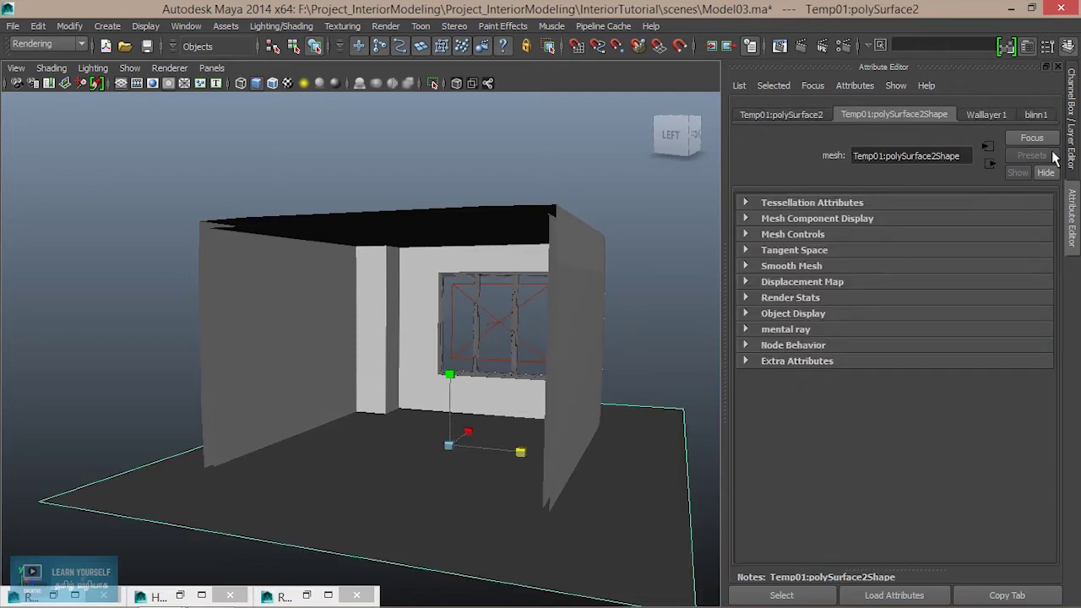
{"action": "left_click", "coordinate": [1037, 114]}
{"action": "scroll", "coordinate": [871, 421], "scroll_direction": "down", "scroll_amount": 2}
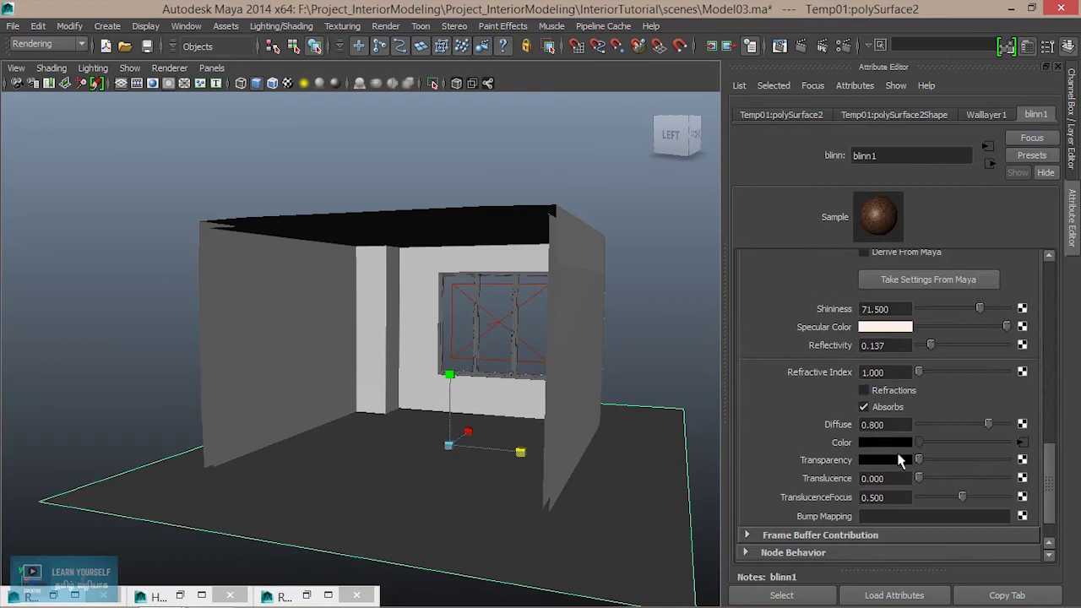
{"action": "scroll", "coordinate": [900, 459], "scroll_direction": "down", "scroll_amount": 1}
{"action": "scroll", "coordinate": [895, 405], "scroll_direction": "up", "scroll_amount": 1}
{"action": "scroll", "coordinate": [895, 405], "scroll_direction": "up", "scroll_amount": 1}
{"action": "scroll", "coordinate": [895, 406], "scroll_direction": "up", "scroll_amount": 1}
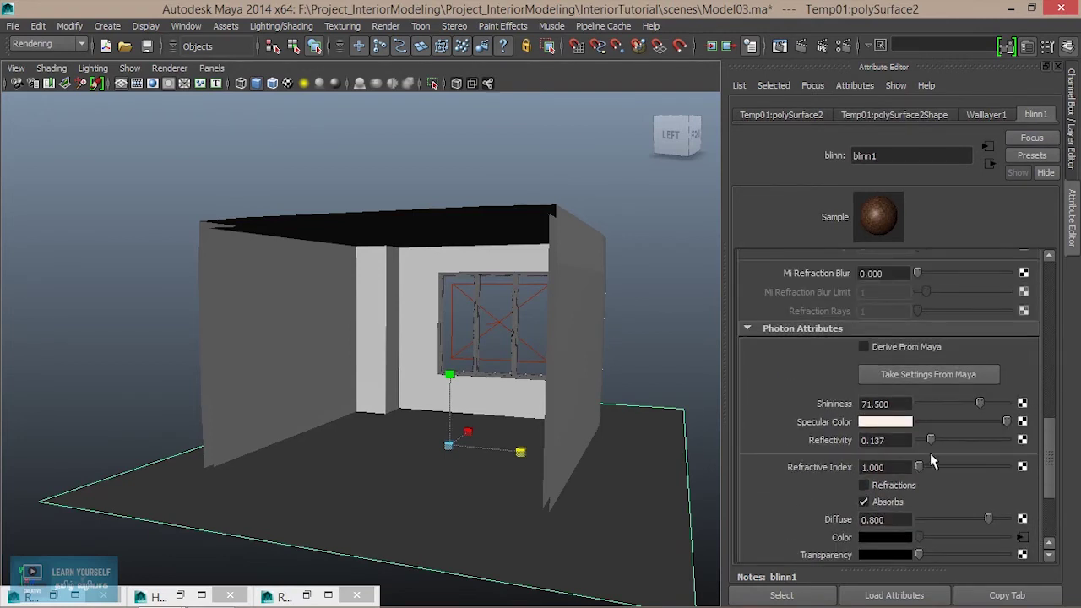
{"action": "left_click", "coordinate": [902, 421]}
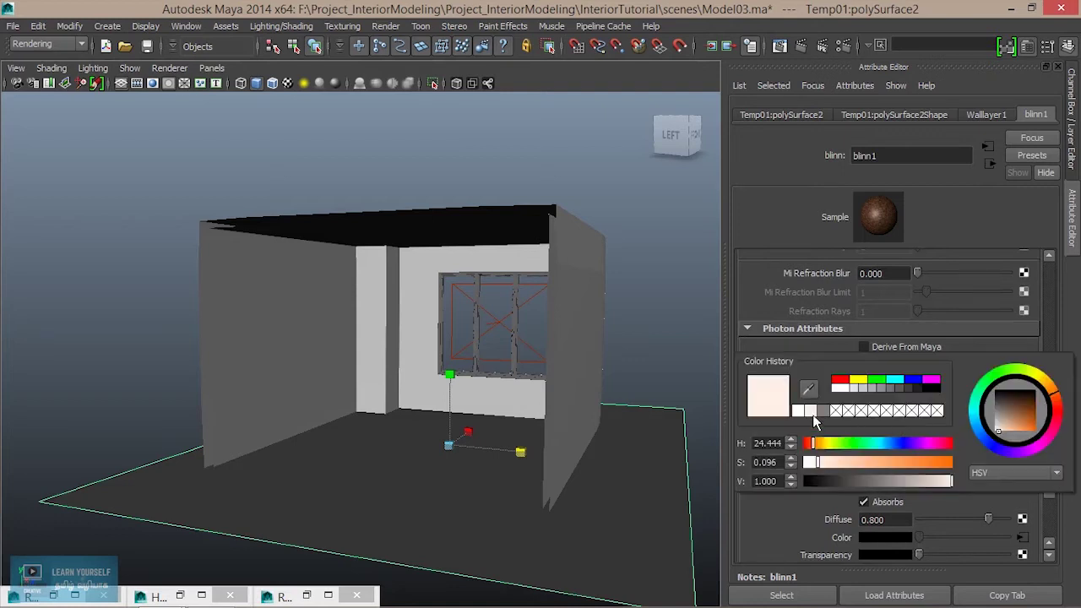
{"action": "left_click", "coordinate": [800, 411]}
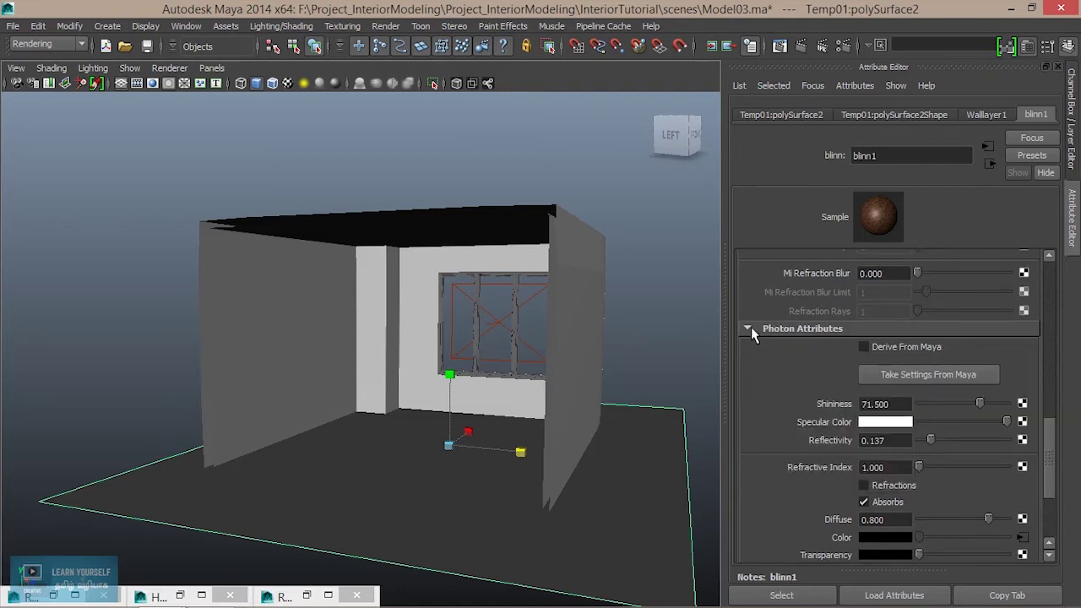
{"action": "mouse_move", "coordinate": [677, 135]}
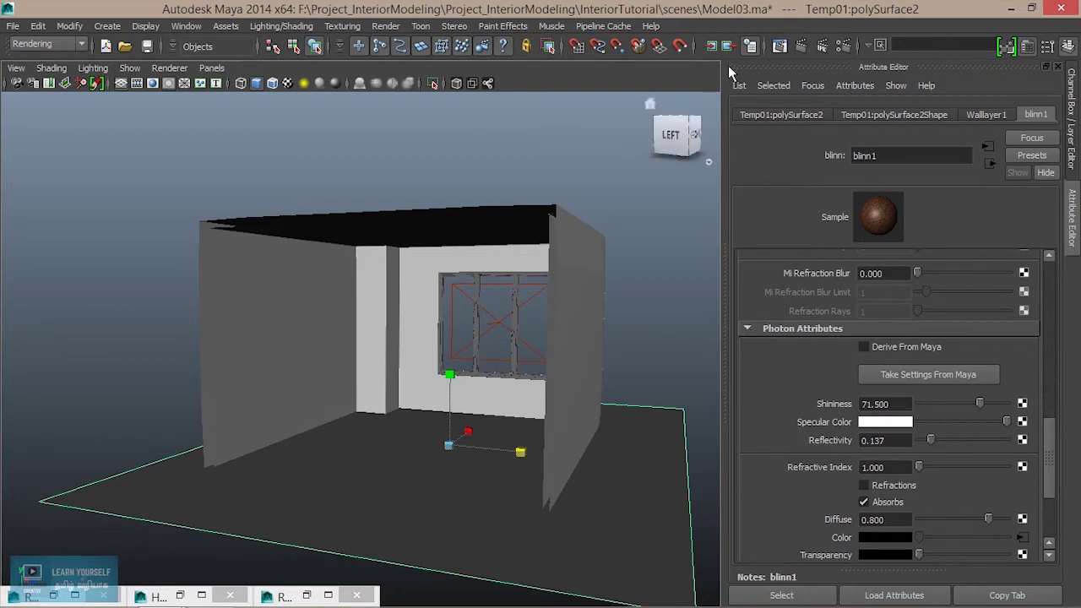
{"action": "left_click", "coordinate": [779, 46]}
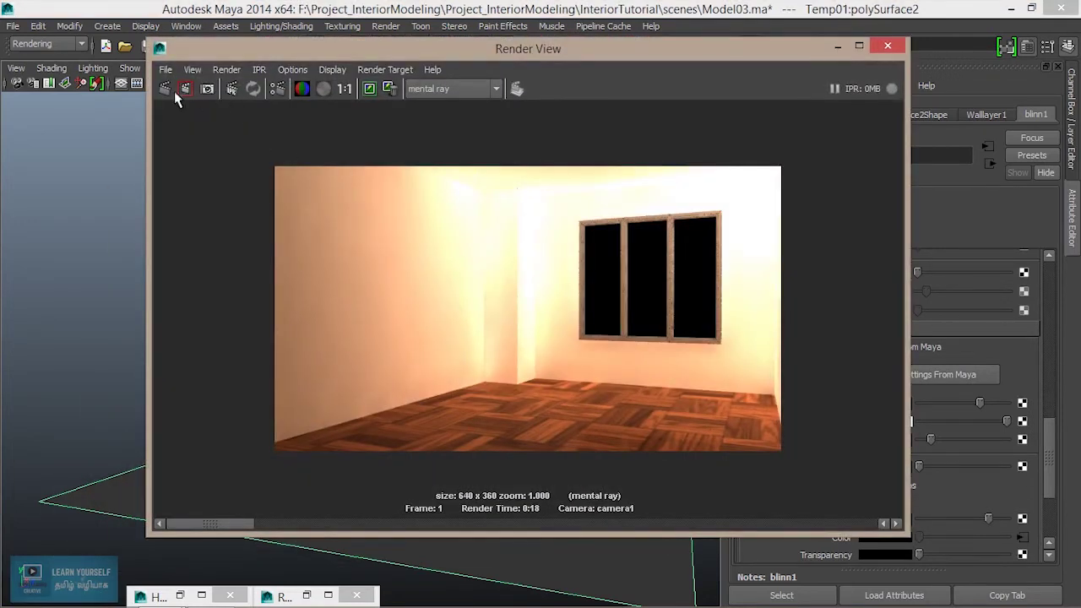
Redo the mental ray render and zoom in and out on the walls and parquet floor.
{"action": "left_click", "coordinate": [165, 87]}
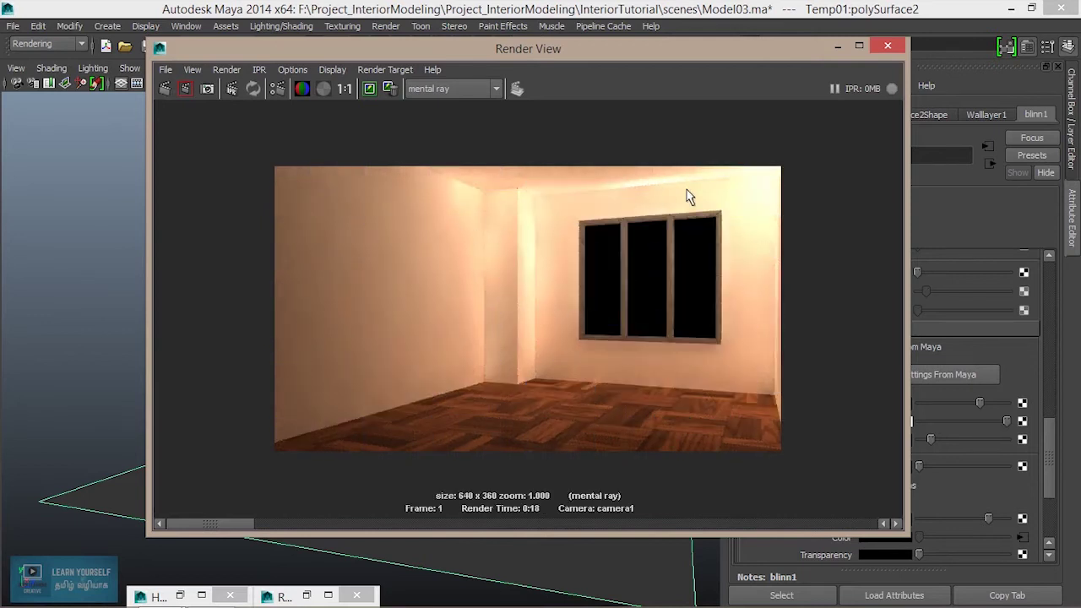
{"action": "scroll", "coordinate": [684, 423], "scroll_direction": "up", "scroll_amount": 3}
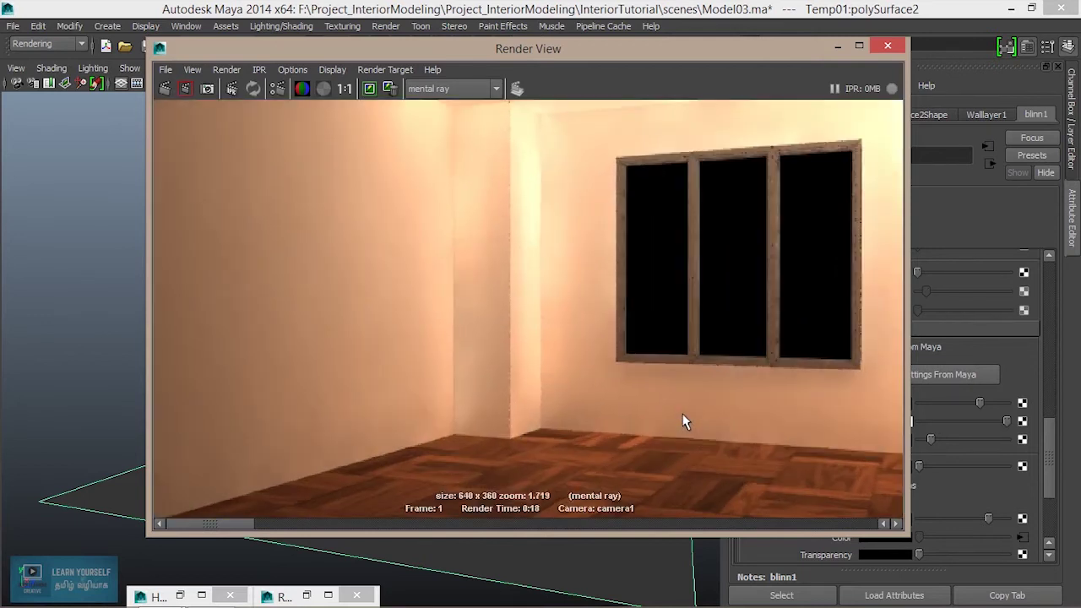
{"action": "scroll", "coordinate": [684, 422], "scroll_direction": "down", "scroll_amount": 1}
{"action": "scroll", "coordinate": [667, 439], "scroll_direction": "down", "scroll_amount": 1}
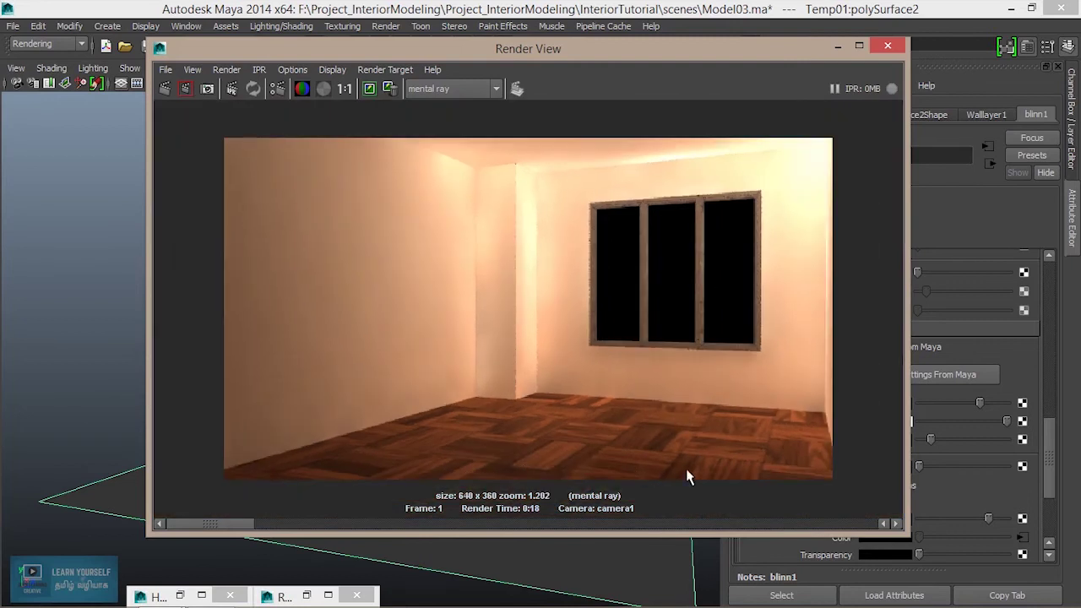
{"action": "scroll", "coordinate": [617, 467], "scroll_direction": "up", "scroll_amount": 2}
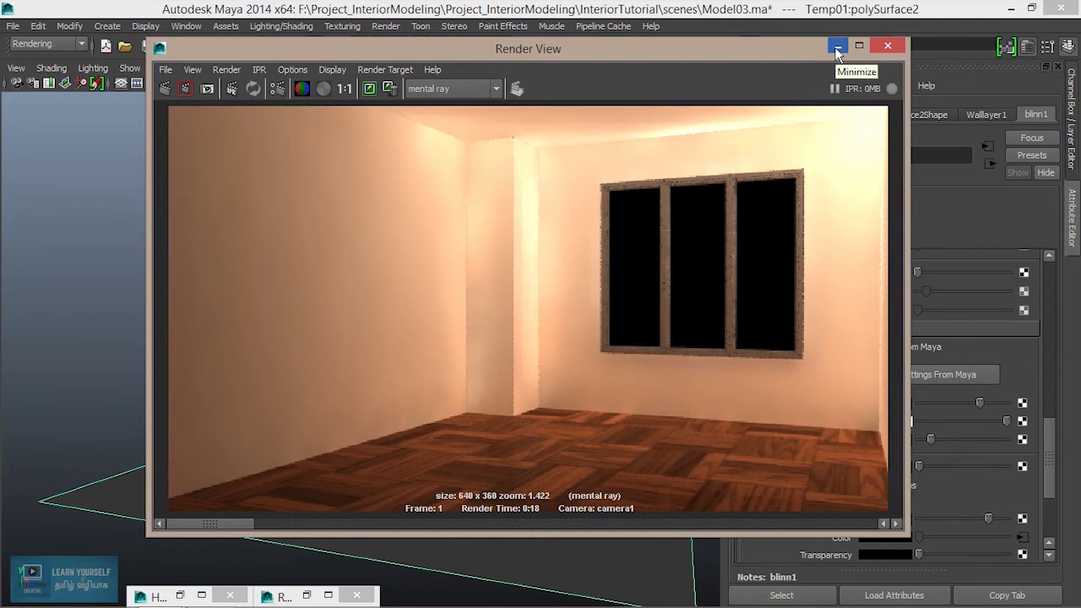
{"action": "left_click", "coordinate": [836, 48]}
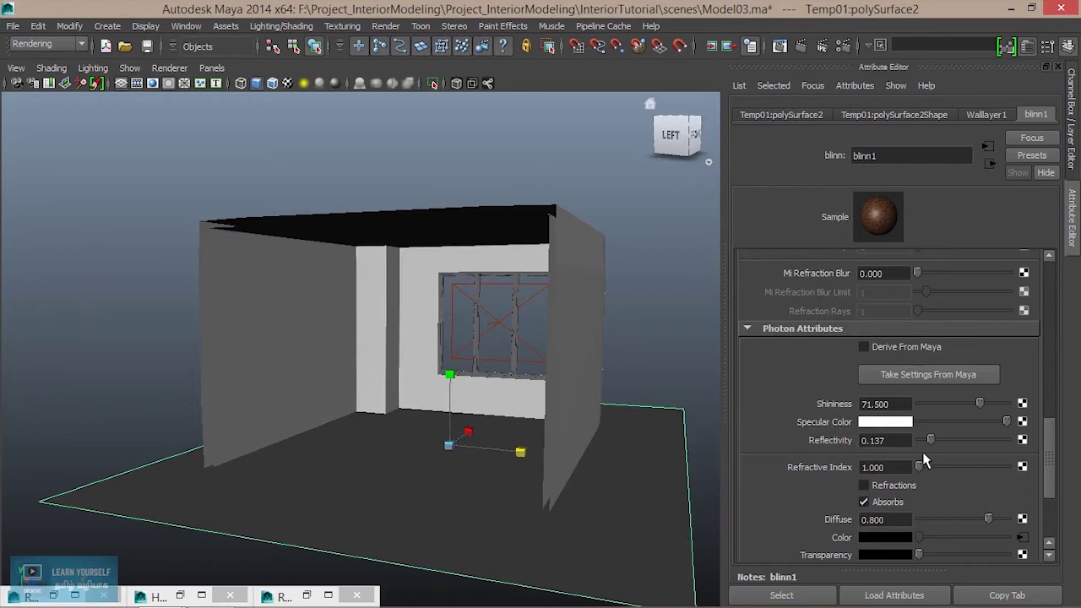
Raise blinn1's Reflectivity to 0.385, darken its Specular Color slightly, and lower Specular Roll Off to 0.479.
{"action": "scroll", "coordinate": [924, 452], "scroll_direction": "up", "scroll_amount": 3}
{"action": "scroll", "coordinate": [925, 456], "scroll_direction": "up", "scroll_amount": 5}
{"action": "scroll", "coordinate": [925, 460], "scroll_direction": "up", "scroll_amount": 3}
{"action": "scroll", "coordinate": [924, 460], "scroll_direction": "up", "scroll_amount": 1}
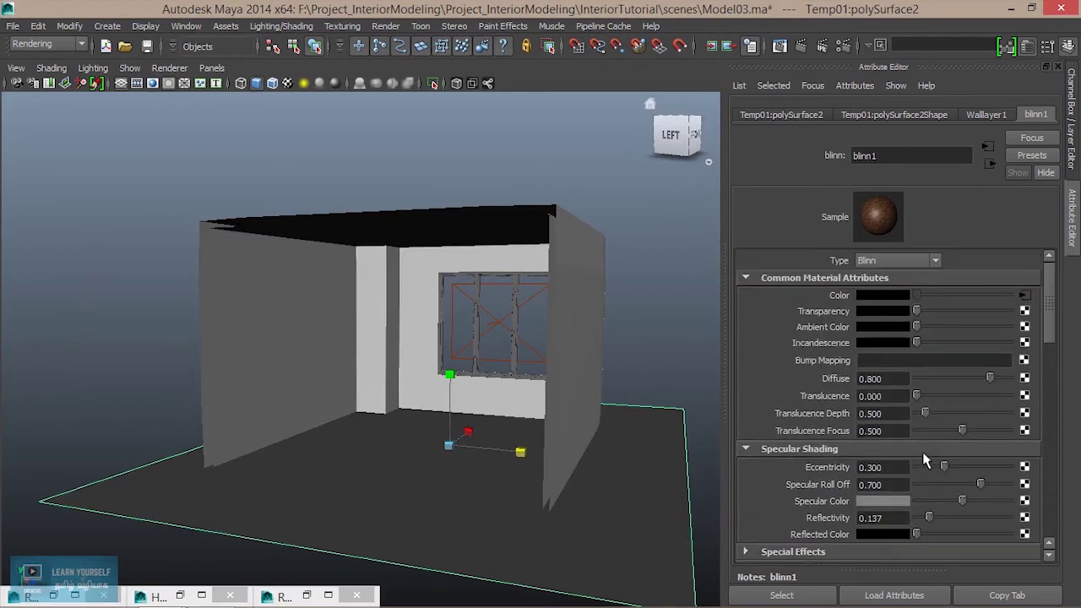
{"action": "scroll", "coordinate": [924, 461], "scroll_direction": "down", "scroll_amount": 3}
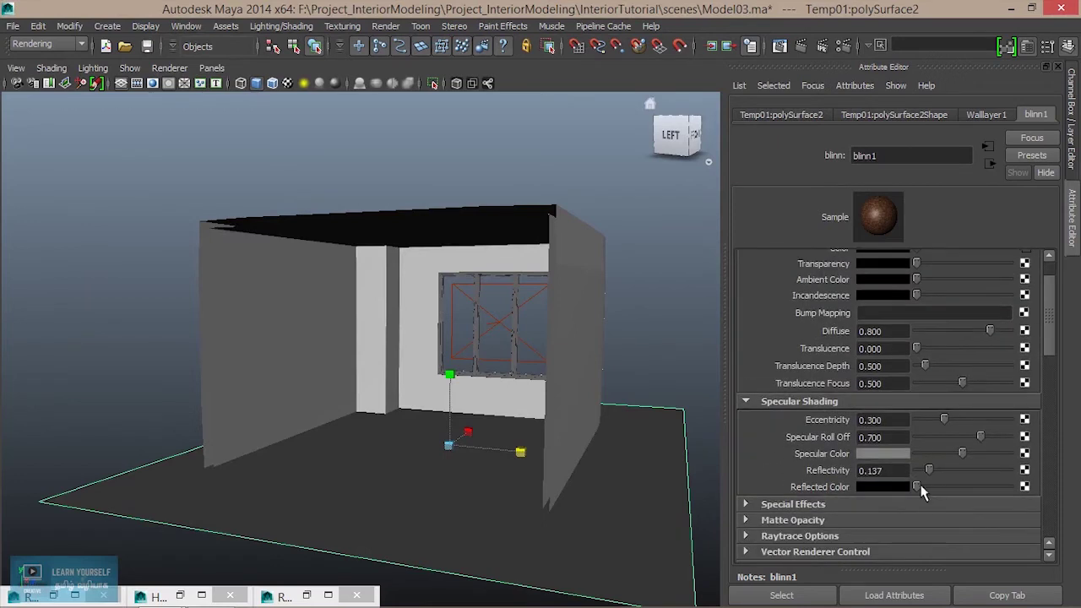
{"action": "left_click_drag", "start_coordinate": [929, 478], "coordinate": [949, 478]}
{"action": "left_click_drag", "start_coordinate": [962, 453], "coordinate": [954, 454]}
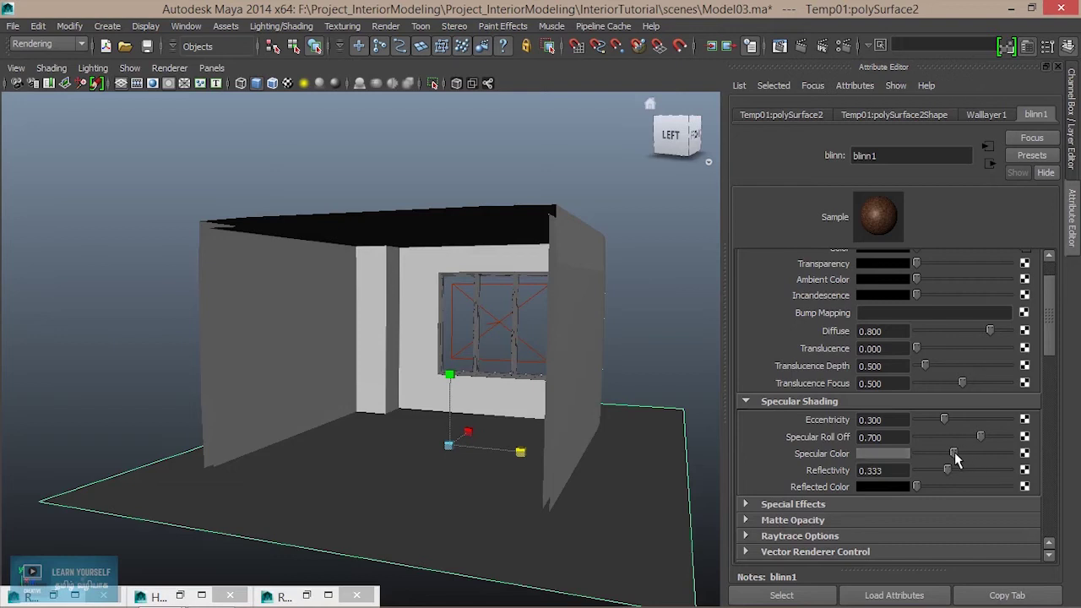
{"action": "left_click_drag", "start_coordinate": [949, 478], "coordinate": [954, 479]}
{"action": "left_click_drag", "start_coordinate": [981, 437], "coordinate": [962, 446]}
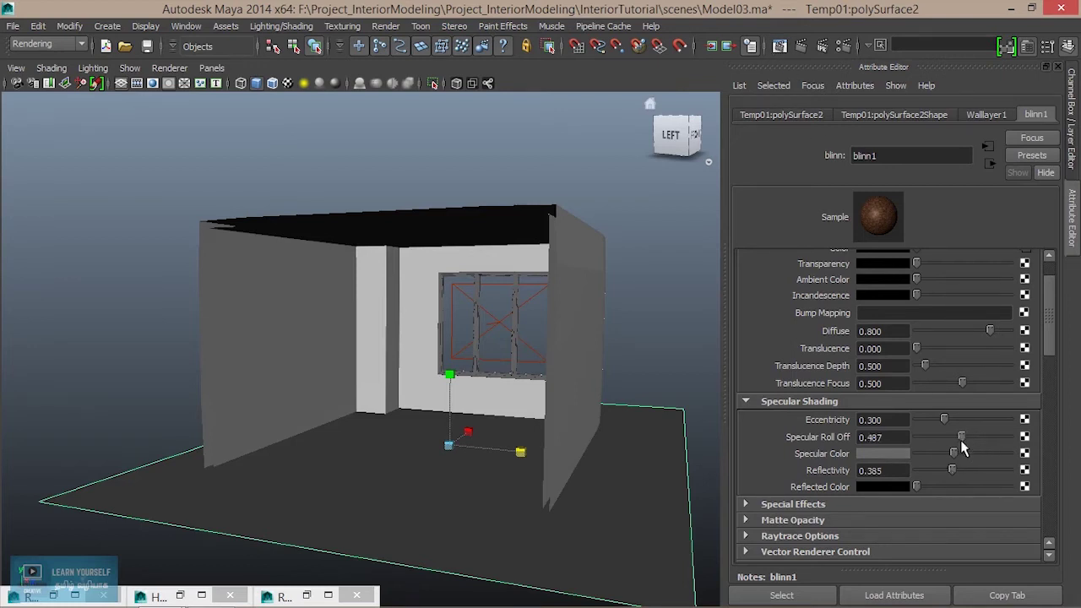
{"action": "left_click", "coordinate": [779, 46]}
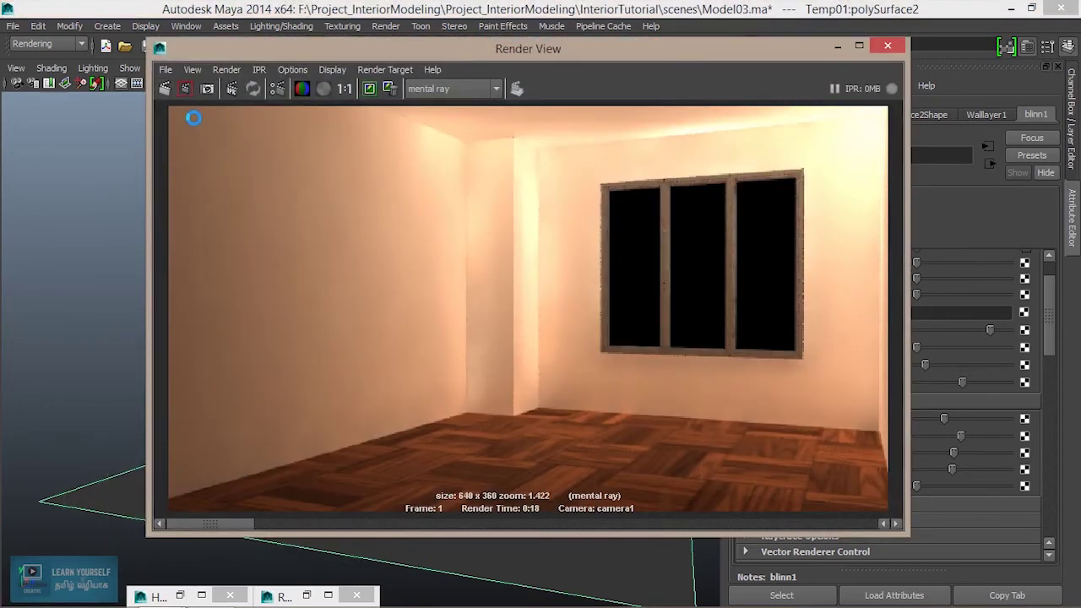
Re-render the room in mental ray and zoom in on the parquet floor.
{"action": "left_click", "coordinate": [165, 87]}
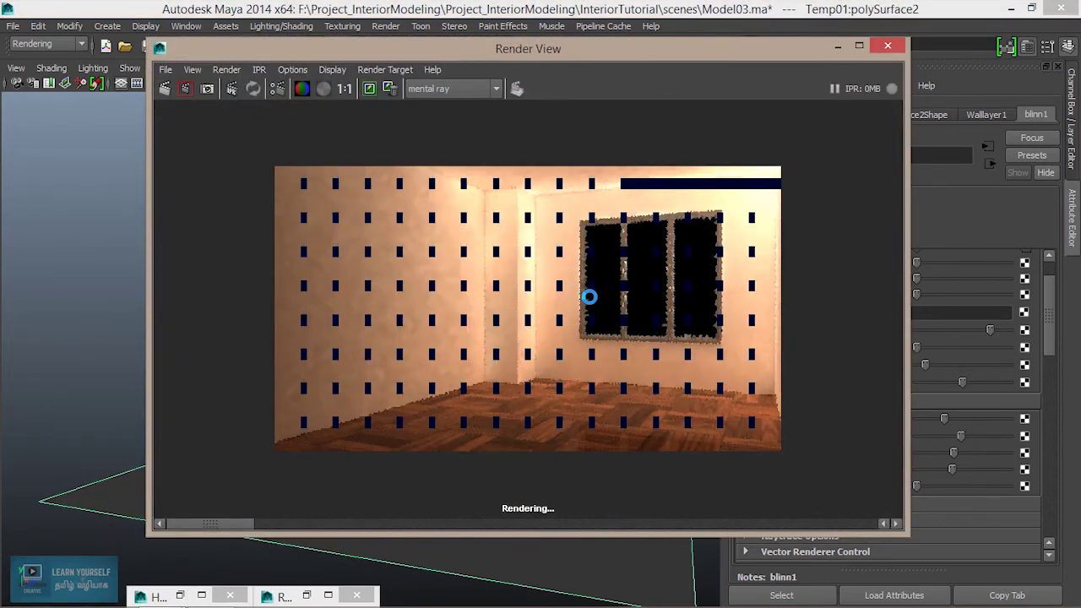
{"action": "scroll", "coordinate": [603, 451], "scroll_direction": "up", "scroll_amount": 3}
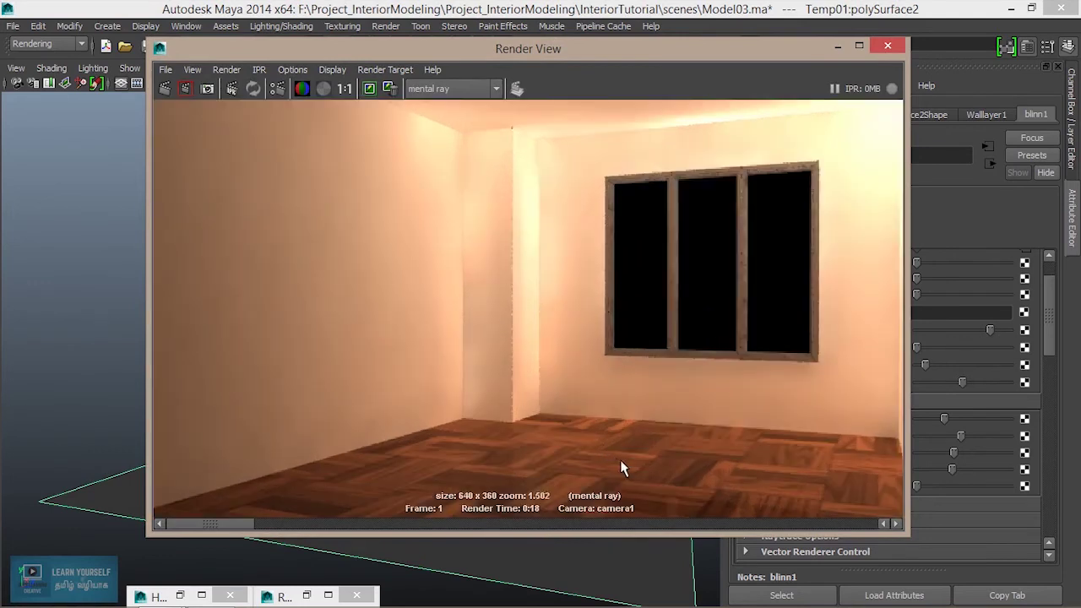
{"action": "middle_click_drag", "start_coordinate": [622, 465], "coordinate": [597, 333], "text": "alt"}
{"action": "scroll", "coordinate": [537, 380], "scroll_direction": "up", "scroll_amount": 2}
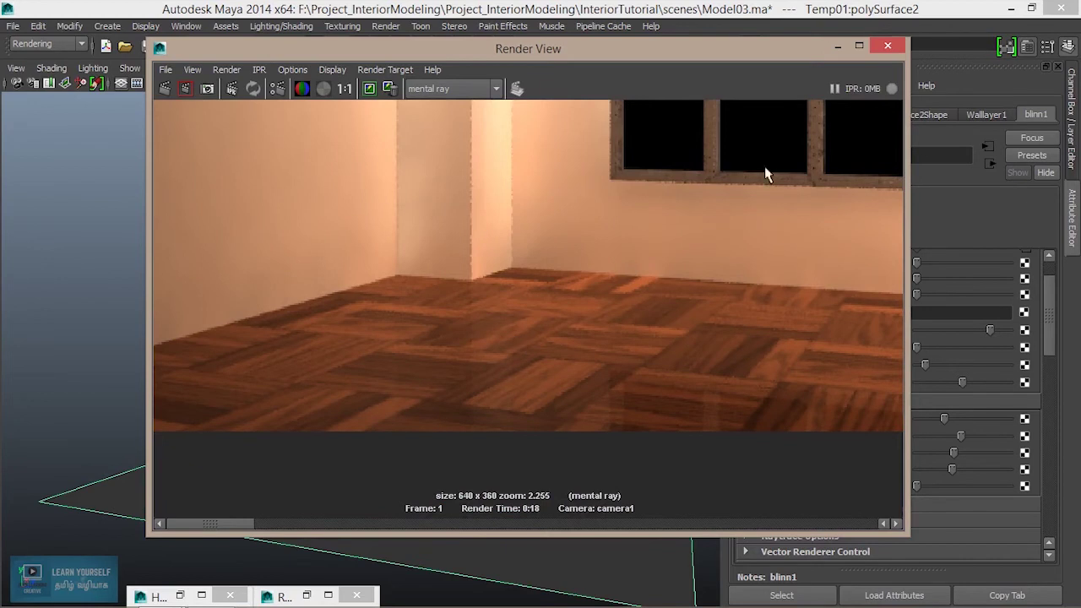
Hide the Render View and scroll blinn1's Attribute Editor to its mental ray section.
{"action": "left_click", "coordinate": [837, 50]}
{"action": "scroll", "coordinate": [863, 446], "scroll_direction": "down", "scroll_amount": 3}
{"action": "scroll", "coordinate": [863, 446], "scroll_direction": "down", "scroll_amount": 3}
{"action": "scroll", "coordinate": [863, 445], "scroll_direction": "down", "scroll_amount": 3}
{"action": "scroll", "coordinate": [863, 446], "scroll_direction": "down", "scroll_amount": 1}
{"action": "scroll", "coordinate": [863, 446], "scroll_direction": "up", "scroll_amount": 1}
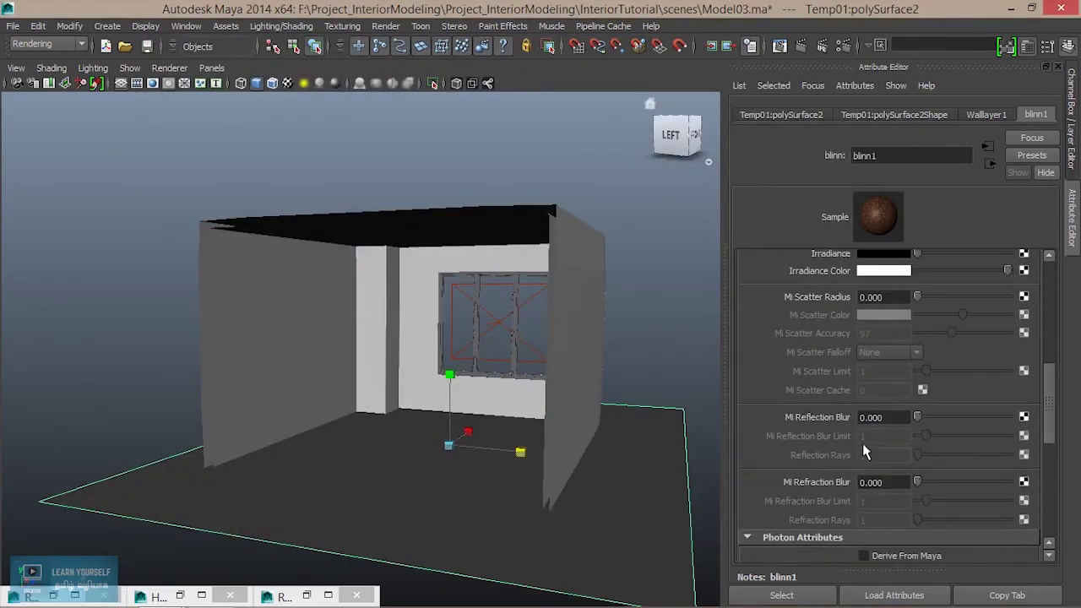
Keep the latest room render in the Render View for later comparison.
{"action": "scroll", "coordinate": [863, 446], "scroll_direction": "up", "scroll_amount": 1}
{"action": "scroll", "coordinate": [863, 452], "scroll_direction": "down", "scroll_amount": 1}
{"action": "left_click", "coordinate": [779, 47]}
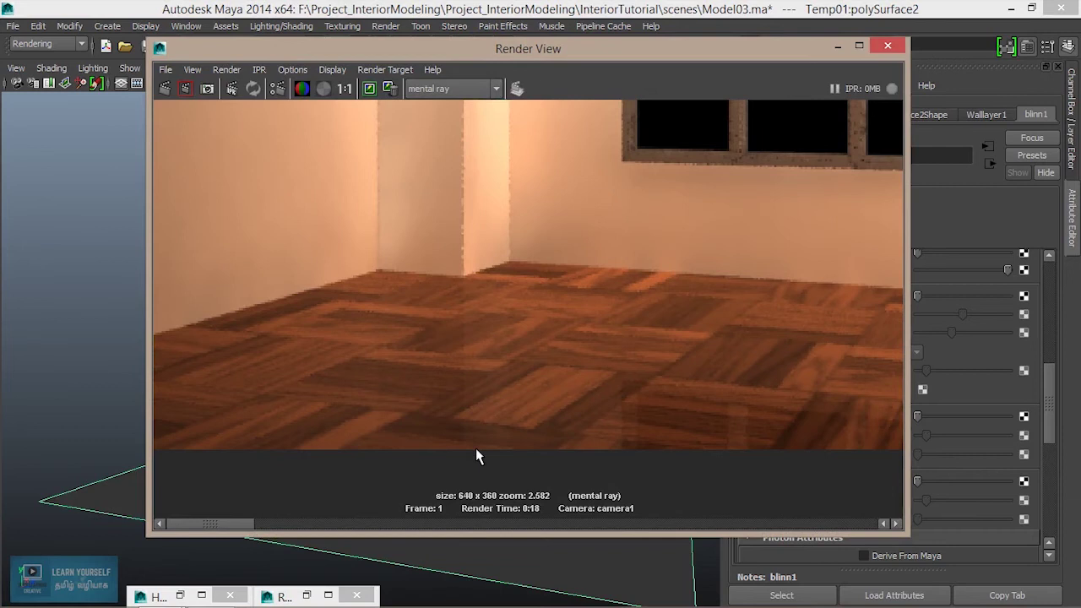
{"action": "left_click", "coordinate": [369, 89]}
Raise blinn1's Mi Reflection Blur from 0.000 to 1.217.
{"action": "left_click", "coordinate": [835, 47]}
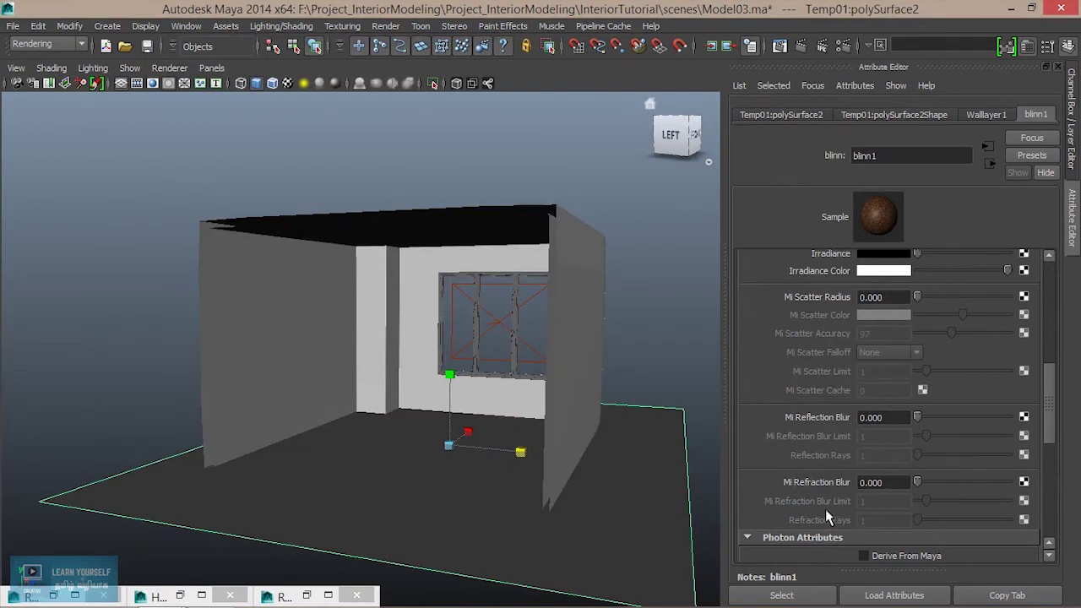
{"action": "left_click_drag", "start_coordinate": [918, 418], "coordinate": [928, 418]}
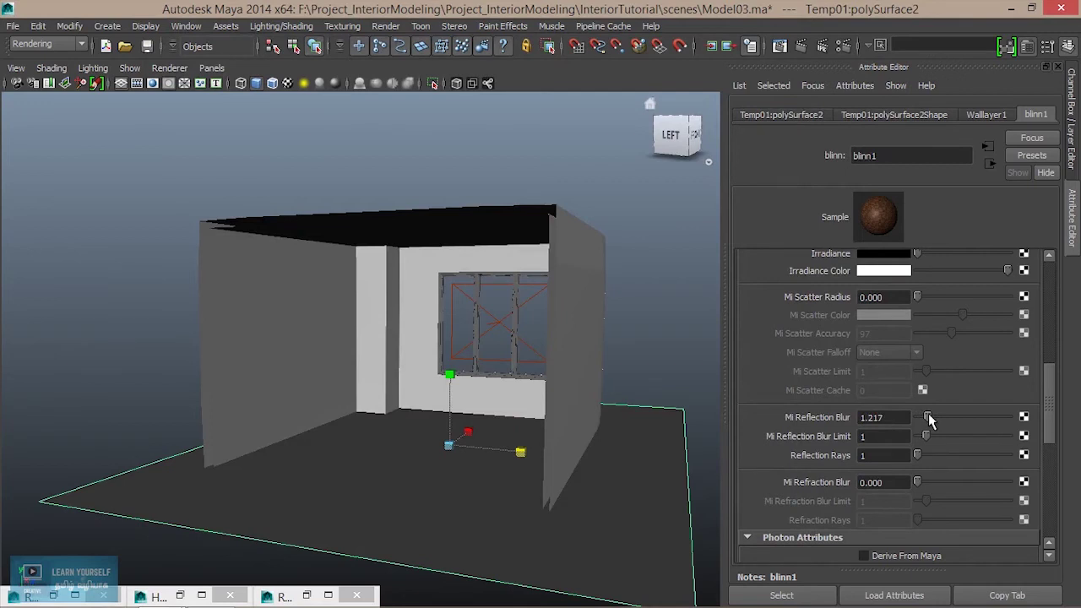
{"action": "left_click", "coordinate": [779, 46]}
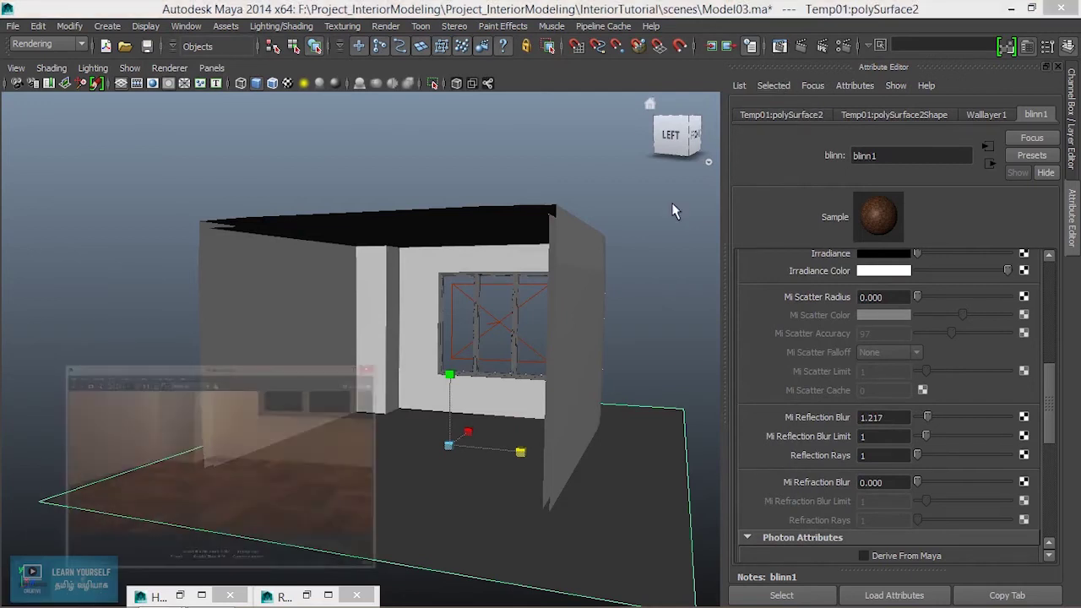
Maximize the Render View and render only a marked region over the floor.
{"action": "left_click", "coordinate": [859, 46]}
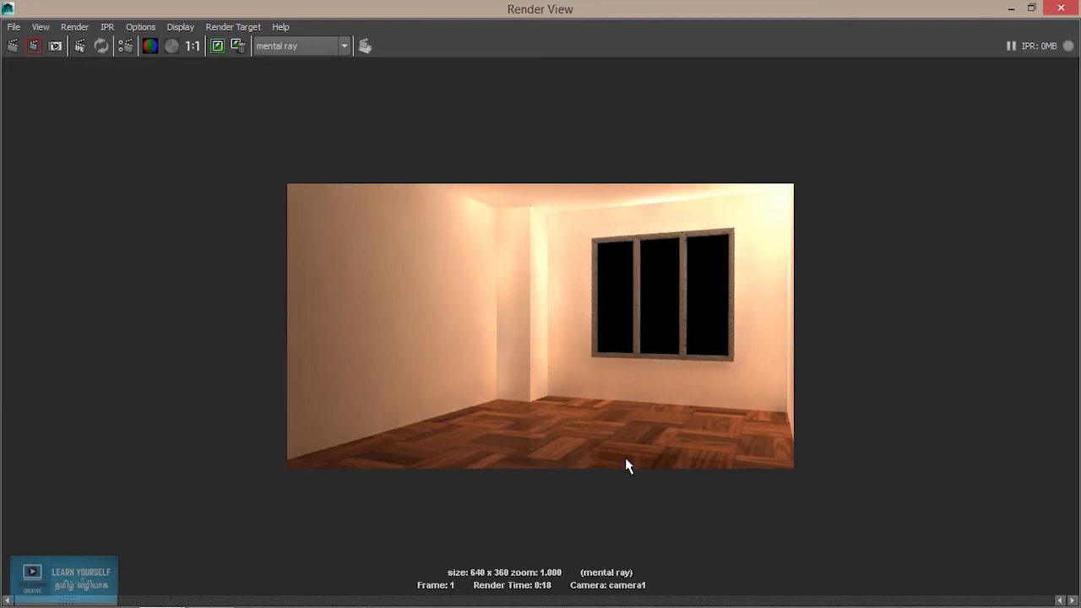
{"action": "left_click_drag", "start_coordinate": [460, 391], "coordinate": [632, 490]}
{"action": "left_click", "coordinate": [34, 46]}
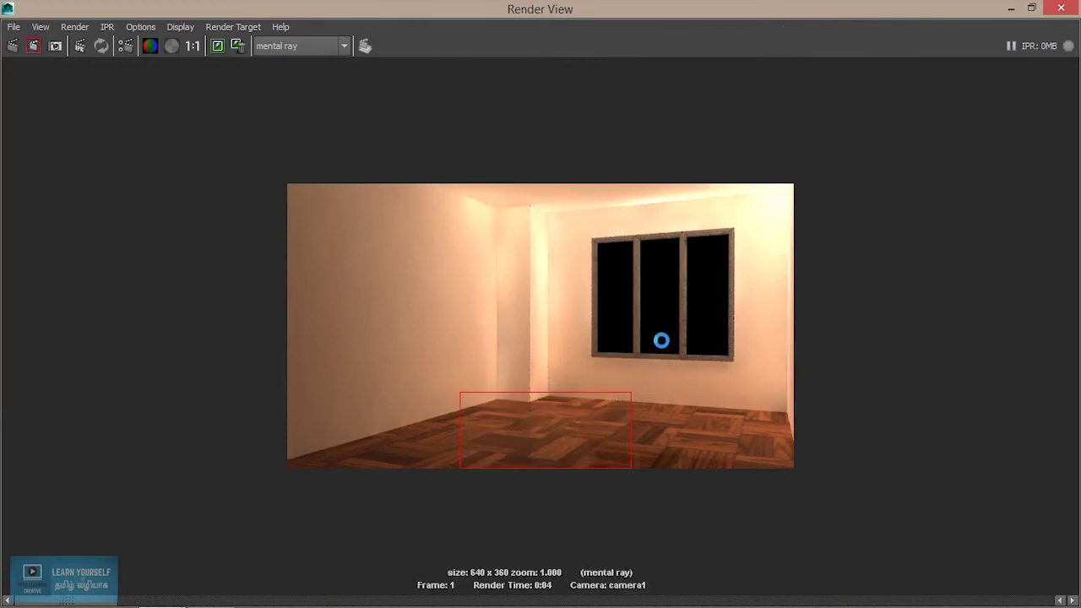
Zoom onto the blurred-reflection floor region and compare it with the stored render.
{"action": "left_click", "coordinate": [1031, 9]}
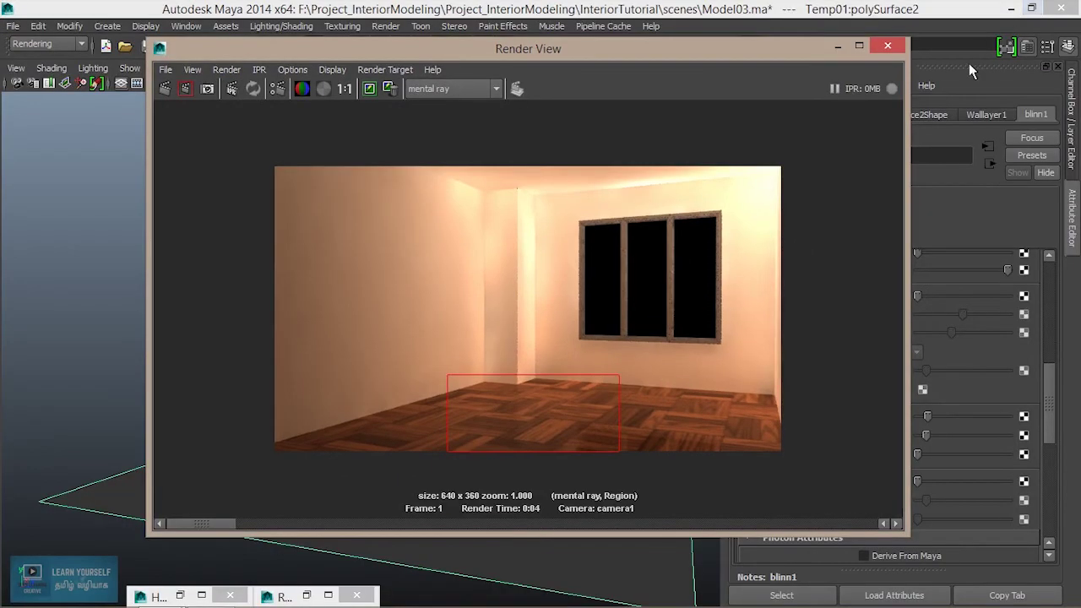
{"action": "scroll", "coordinate": [639, 428], "scroll_direction": "up", "scroll_amount": 3}
{"action": "middle_click_drag", "start_coordinate": [639, 428], "coordinate": [631, 299], "text": "alt"}
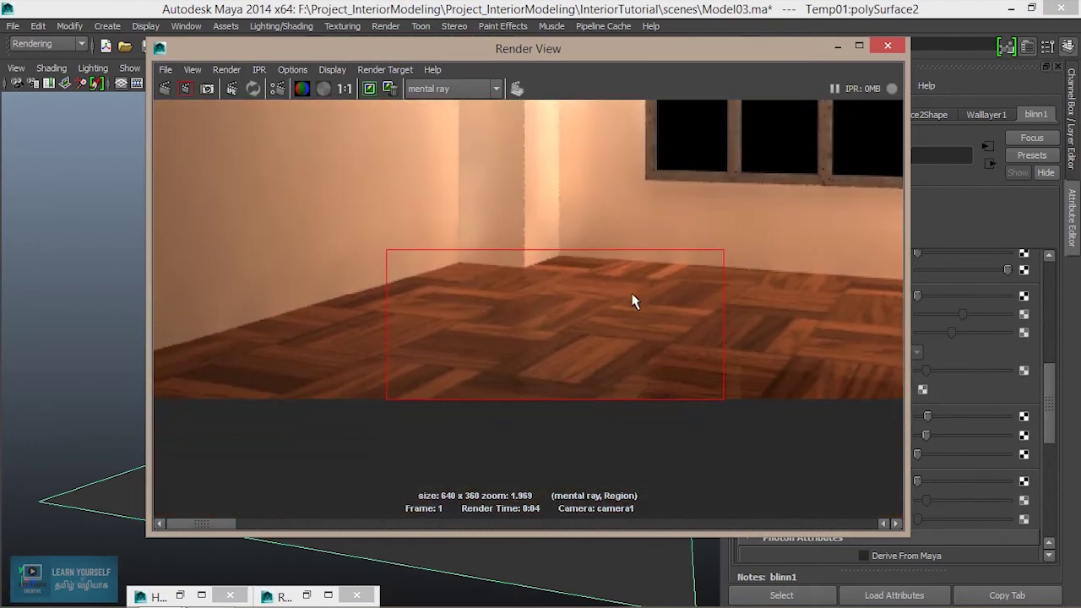
{"action": "scroll", "coordinate": [625, 329], "scroll_direction": "up", "scroll_amount": 3}
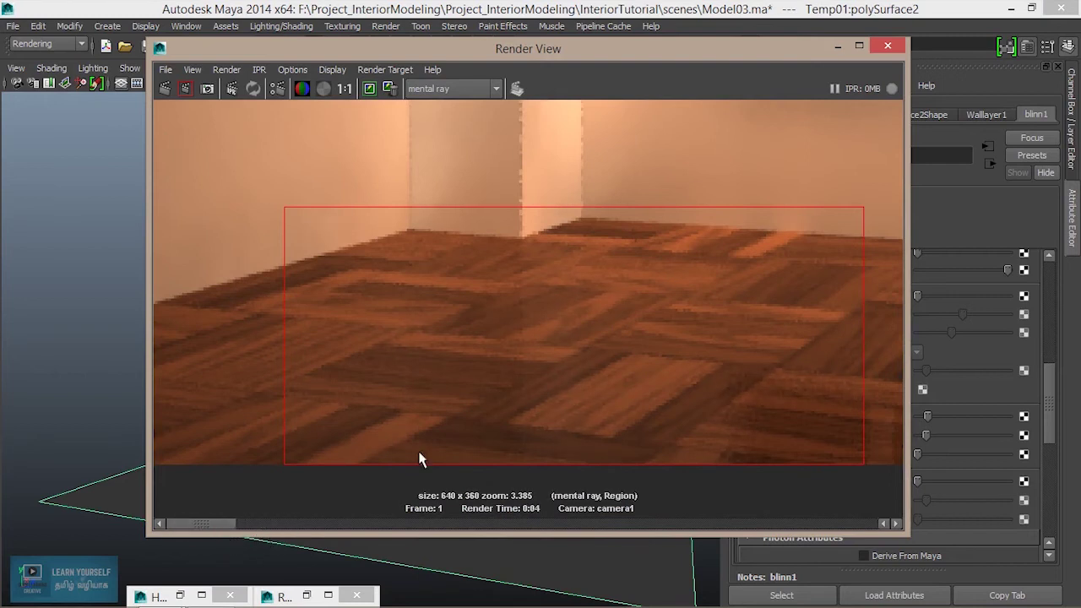
{"action": "scroll", "coordinate": [742, 445], "scroll_direction": "up", "scroll_amount": 3}
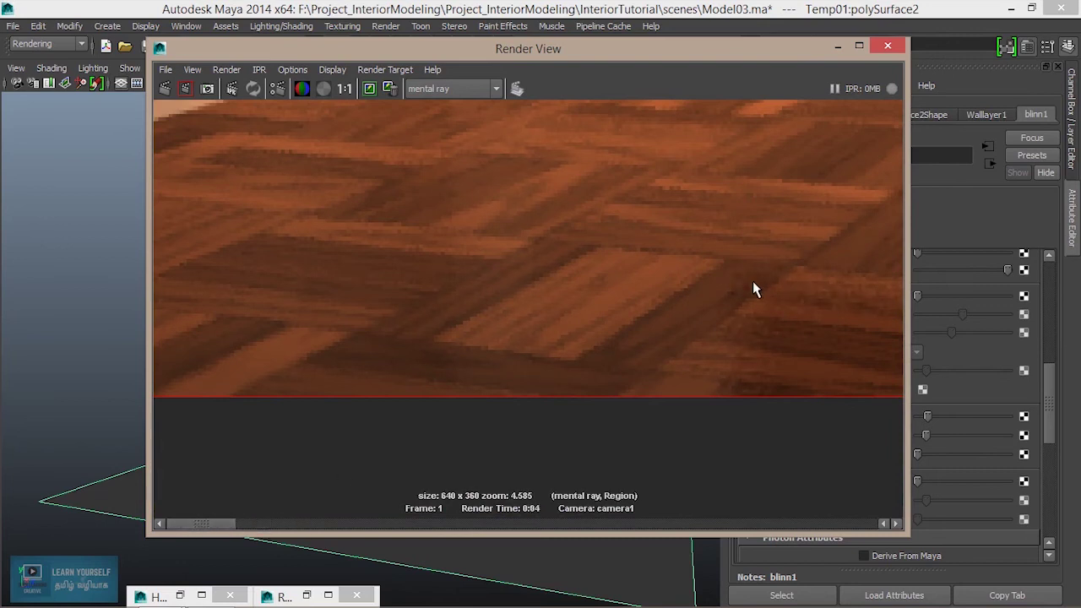
{"action": "left_click_drag", "start_coordinate": [232, 523], "coordinate": [272, 523]}
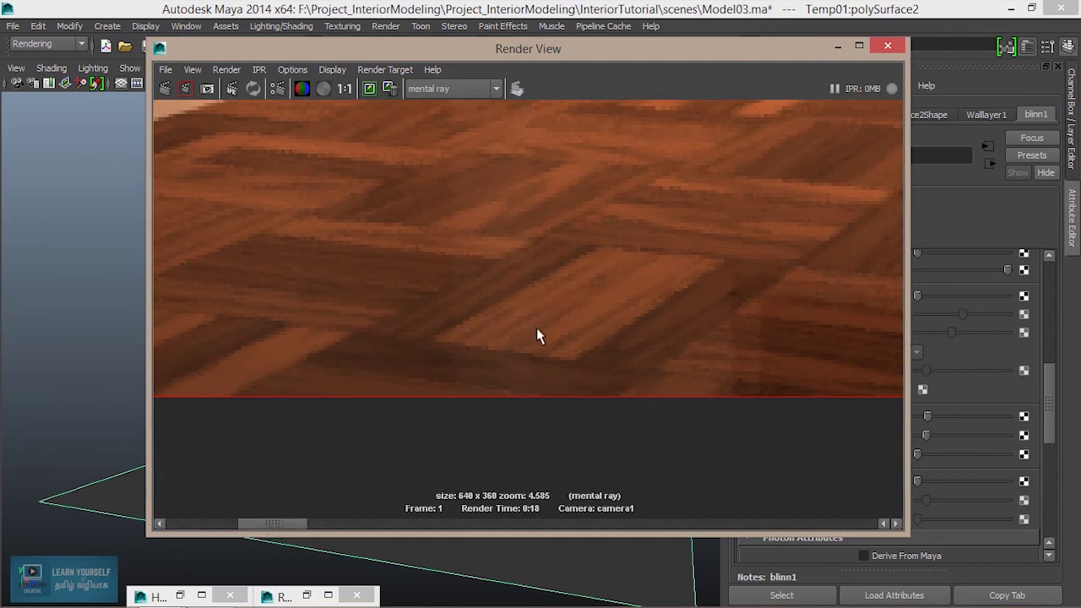
{"action": "mouse_move", "coordinate": [254, 527]}
{"action": "left_mouse_down"}
{"action": "mouse_move", "coordinate": [208, 526]}
{"action": "mouse_move", "coordinate": [268, 529]}
{"action": "mouse_move", "coordinate": [211, 528]}
{"action": "left_mouse_up"}
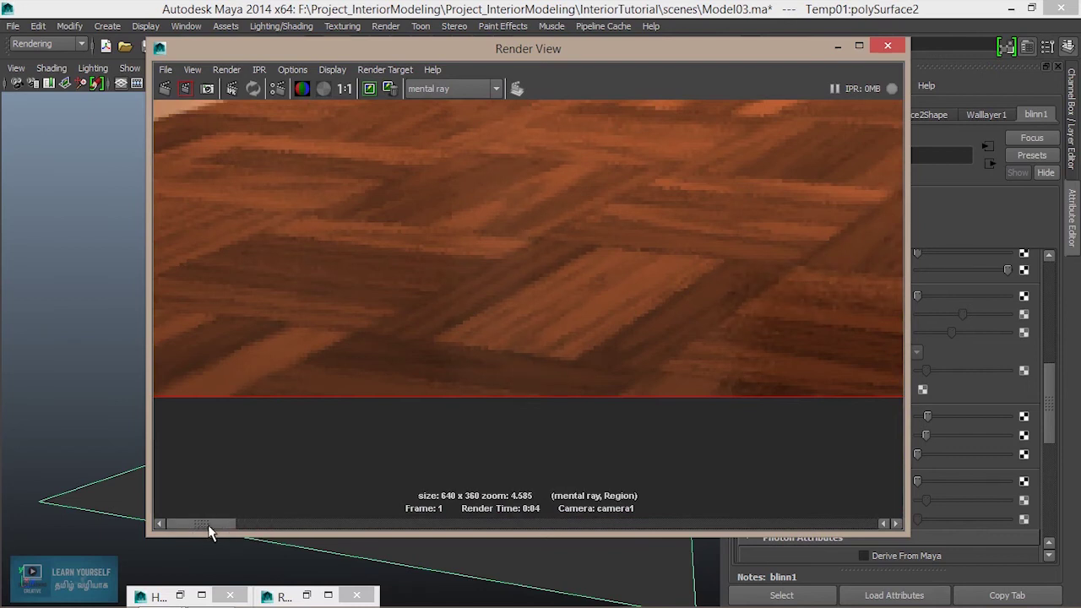
{"action": "left_click", "coordinate": [837, 45]}
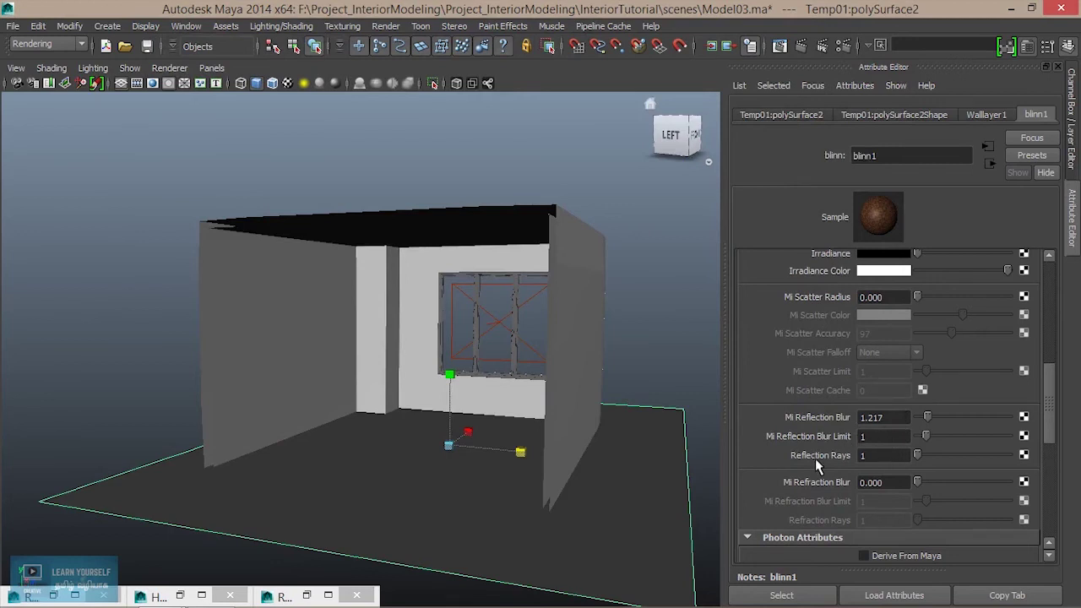
Increase blinn1's Reflection Rays step by step to 5.
{"action": "left_click_drag", "start_coordinate": [919, 454], "coordinate": [946, 453]}
{"action": "left_click_drag", "start_coordinate": [942, 457], "coordinate": [956, 458]}
{"action": "left_click_drag", "start_coordinate": [957, 457], "coordinate": [968, 459]}
Set blinn1's Specular Shading Reflectivity to 0.607.
{"action": "scroll", "coordinate": [940, 403], "scroll_direction": "up", "scroll_amount": 5}
{"action": "scroll", "coordinate": [940, 403], "scroll_direction": "up", "scroll_amount": 3}
{"action": "scroll", "coordinate": [952, 444], "scroll_direction": "down", "scroll_amount": 2}
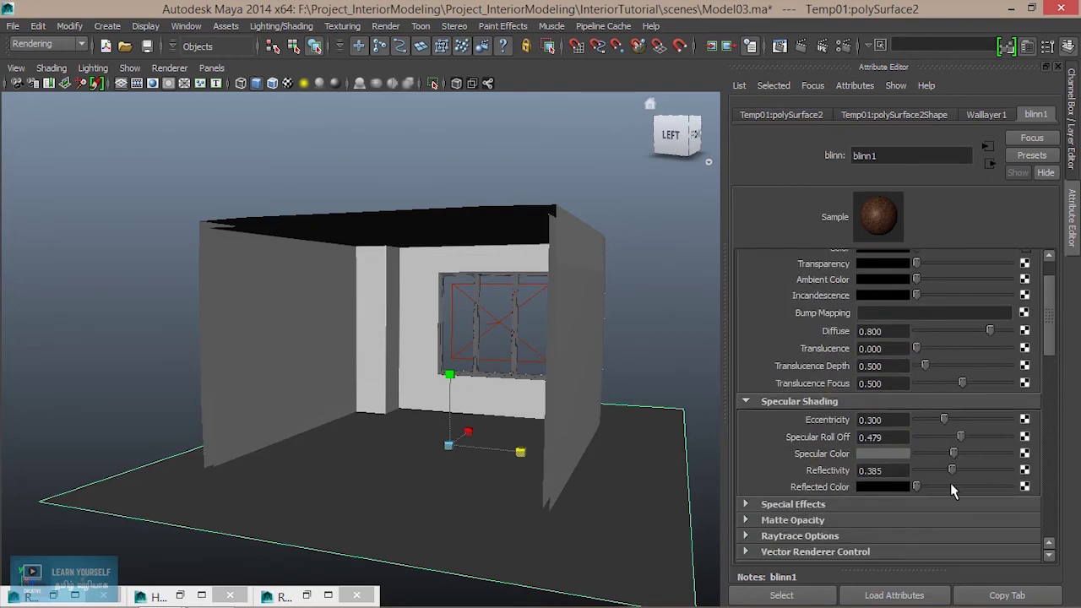
{"action": "left_click_drag", "start_coordinate": [954, 475], "coordinate": [973, 477]}
{"action": "left_click", "coordinate": [779, 45]}
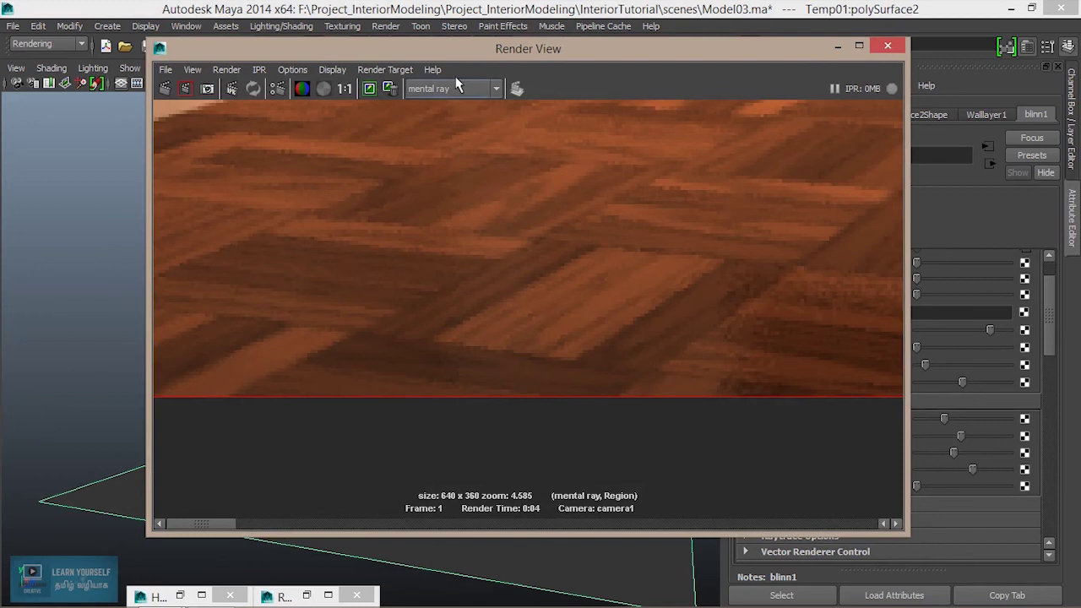
Re-render the floor region and compare the smoother parquet against the stored image.
{"action": "left_click", "coordinate": [189, 87]}
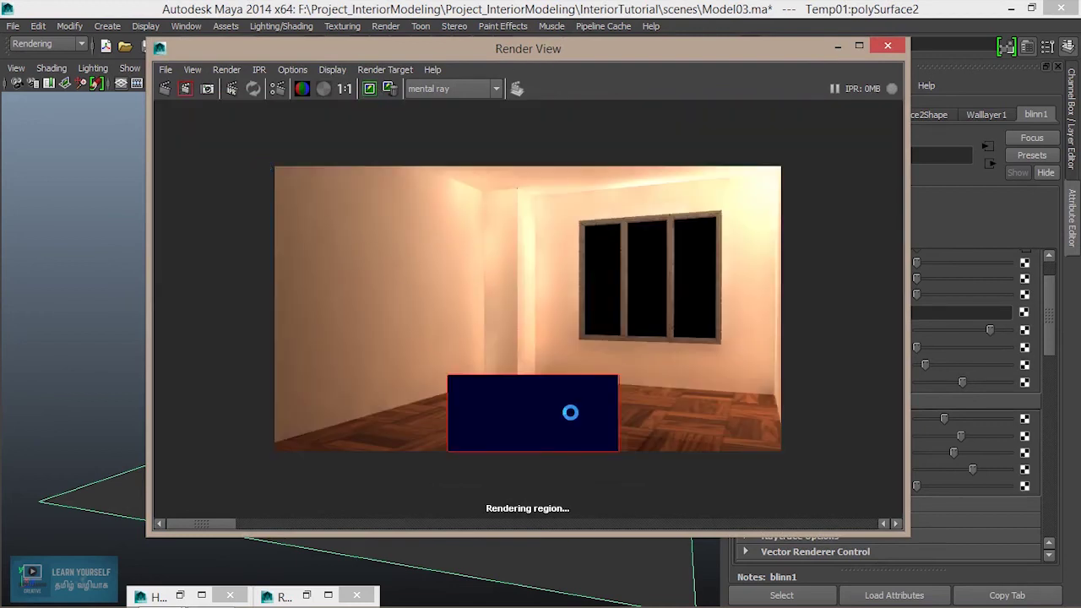
{"action": "scroll", "coordinate": [570, 461], "scroll_direction": "up", "scroll_amount": 2}
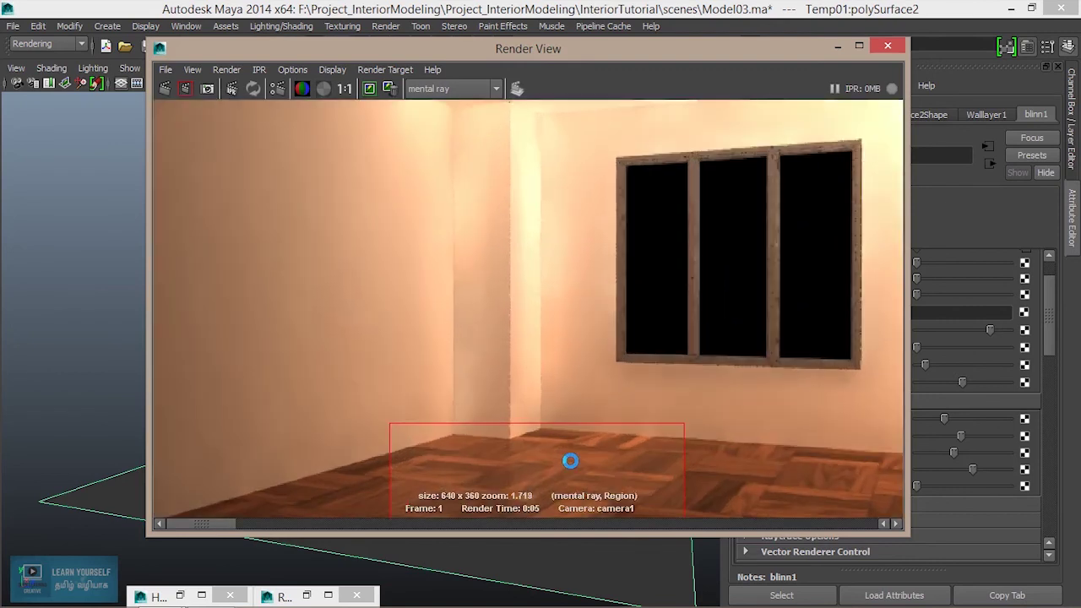
{"action": "middle_click_drag", "start_coordinate": [600, 478], "coordinate": [611, 278], "text": "alt"}
{"action": "scroll", "coordinate": [584, 357], "scroll_direction": "up", "scroll_amount": 1}
{"action": "scroll", "coordinate": [572, 314], "scroll_direction": "up", "scroll_amount": 1}
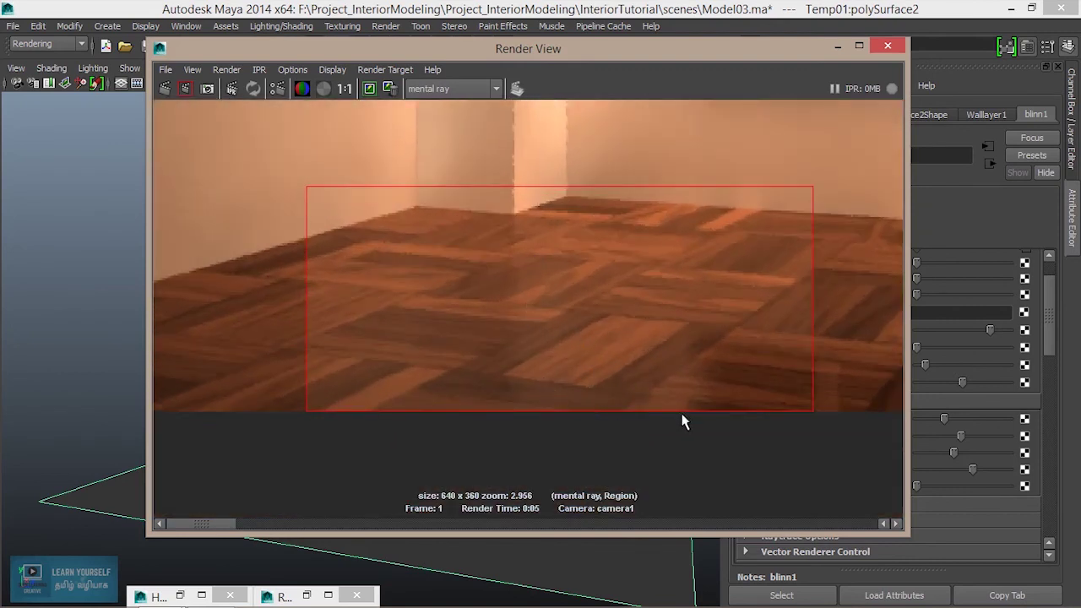
{"action": "mouse_move", "coordinate": [218, 525]}
{"action": "left_mouse_down"}
{"action": "mouse_move", "coordinate": [293, 520]}
{"action": "mouse_move", "coordinate": [242, 526]}
{"action": "left_mouse_up"}
{"action": "left_click", "coordinate": [837, 46]}
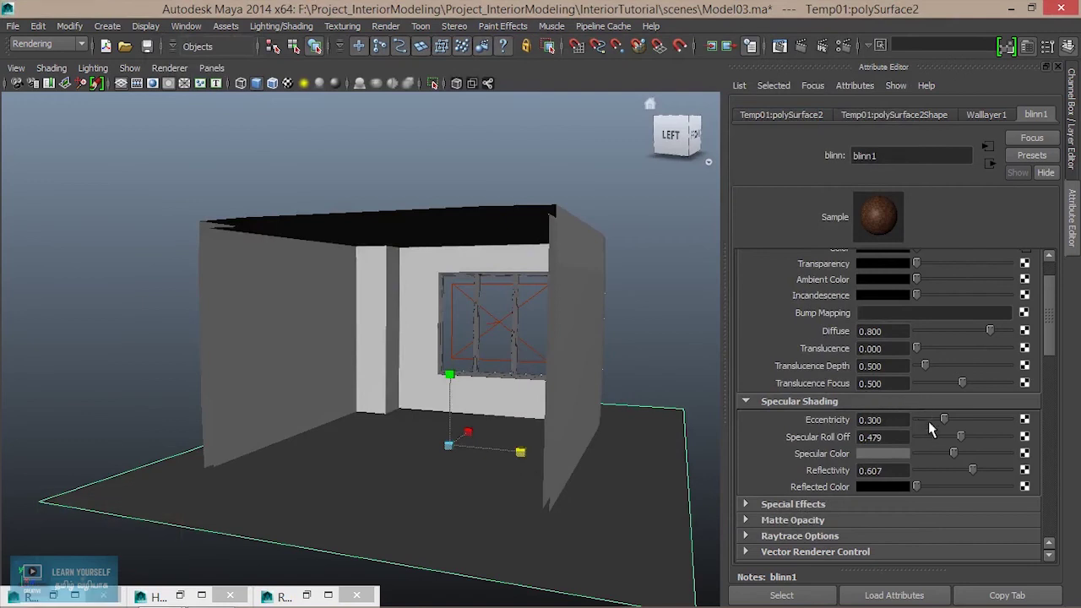
Lower blinn1's Reflectivity from 0.607 to 0.453.
{"action": "left_click_drag", "start_coordinate": [972, 470], "coordinate": [959, 478]}
{"action": "left_click", "coordinate": [778, 47]}
Render the full room again with floor Reflectivity 0.453 and pan around to inspect it.
{"action": "double_click", "coordinate": [820, 58]}
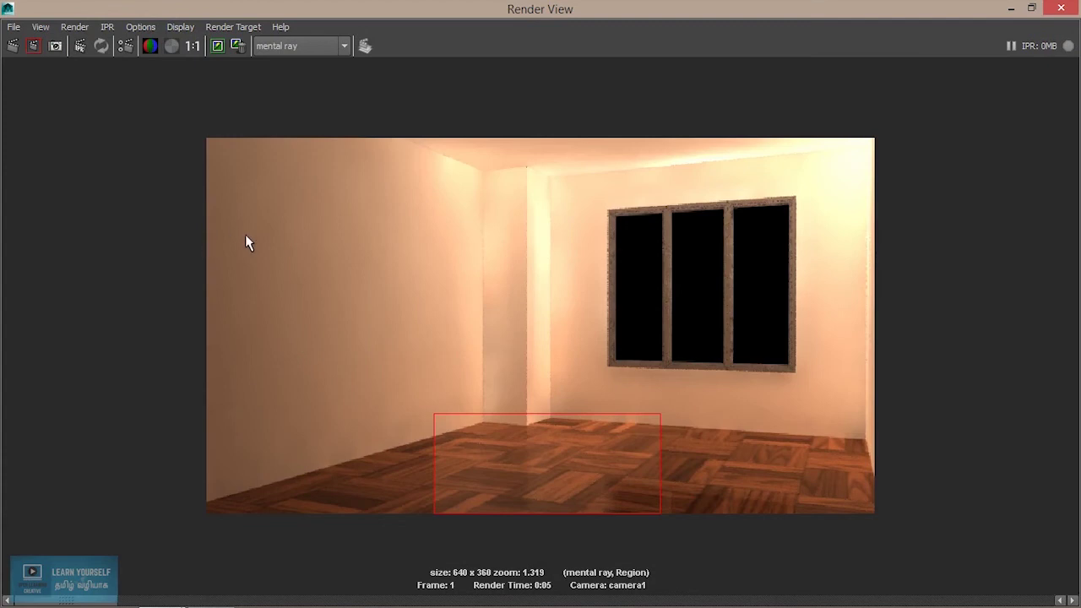
{"action": "left_click", "coordinate": [12, 45]}
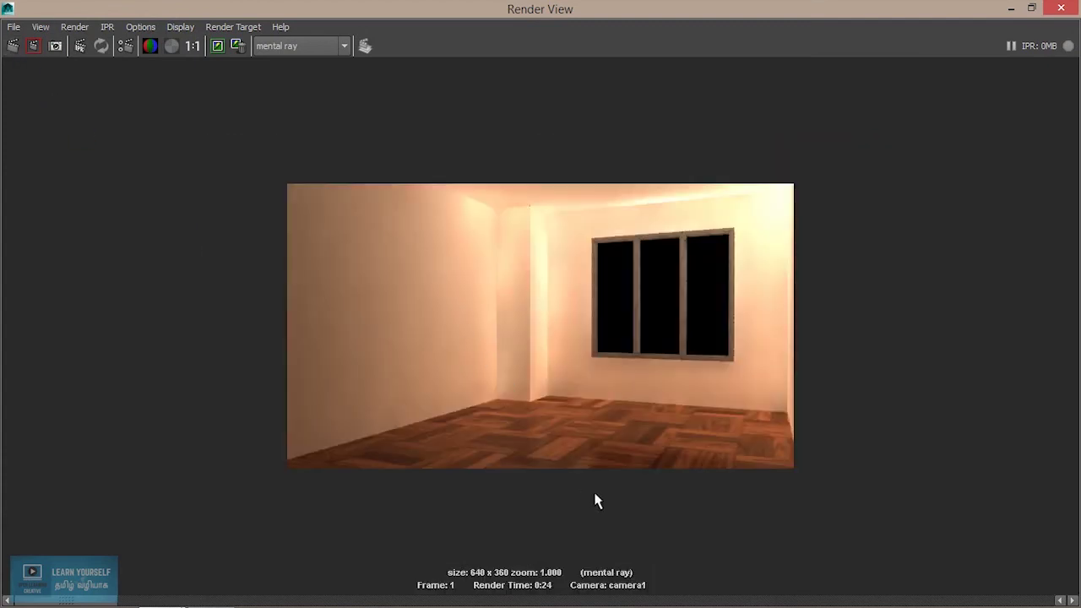
{"action": "scroll", "coordinate": [649, 536], "scroll_direction": "up", "scroll_amount": 2}
{"action": "mouse_move", "coordinate": [648, 536]}
{"action": "middle_mouse_down", "text": "alt"}
{"action": "mouse_move", "coordinate": [619, 461]}
{"action": "mouse_move", "coordinate": [620, 546]}
{"action": "middle_mouse_up", "text": "alt"}
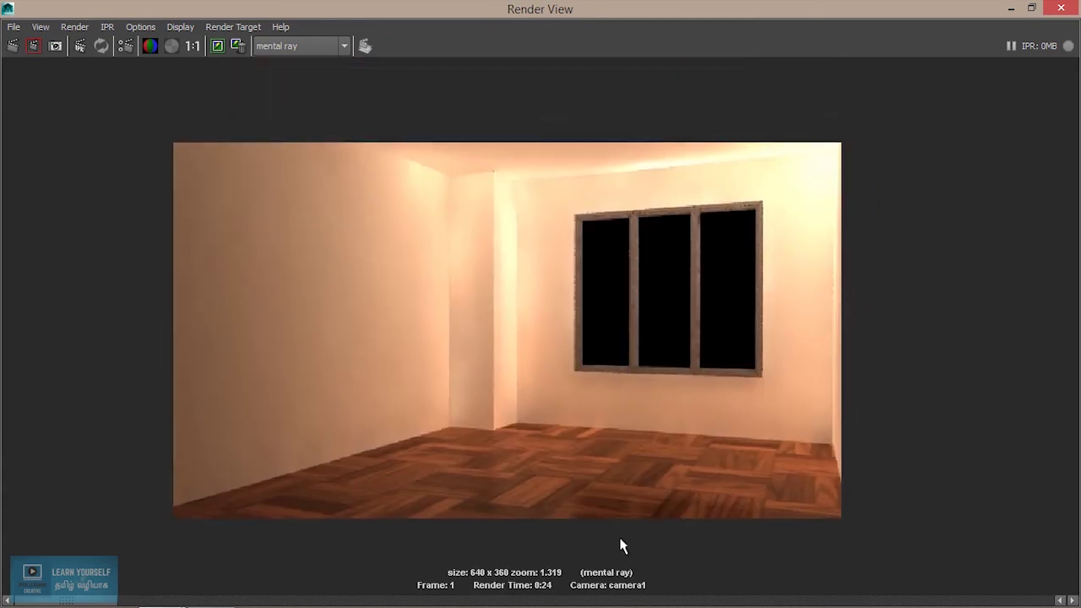
{"action": "scroll", "coordinate": [620, 546], "scroll_direction": "up", "scroll_amount": 2}
{"action": "middle_click_drag", "start_coordinate": [620, 507], "coordinate": [622, 461], "text": "alt"}
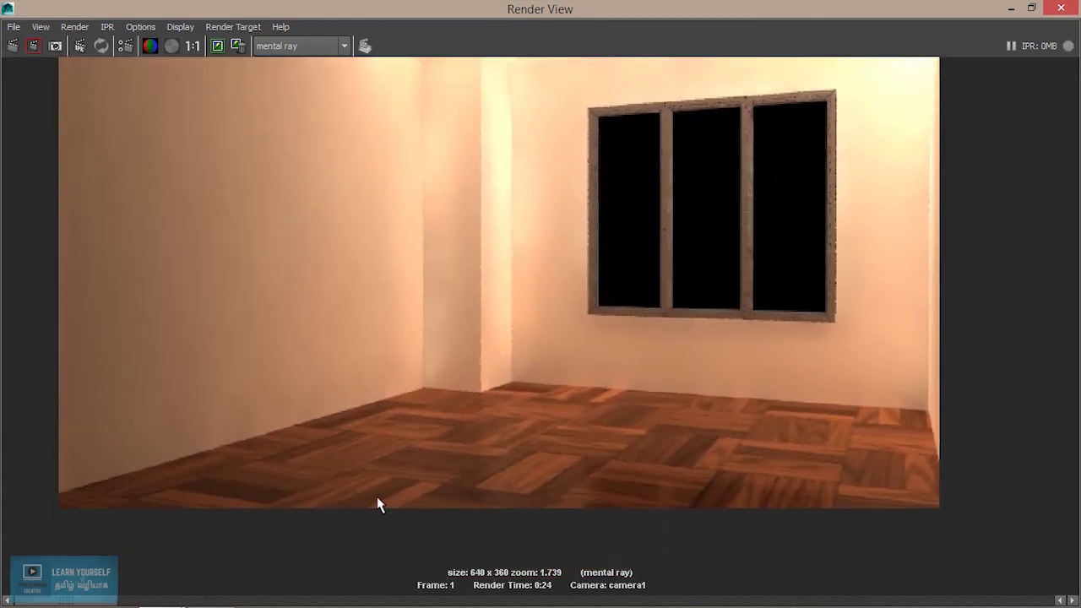